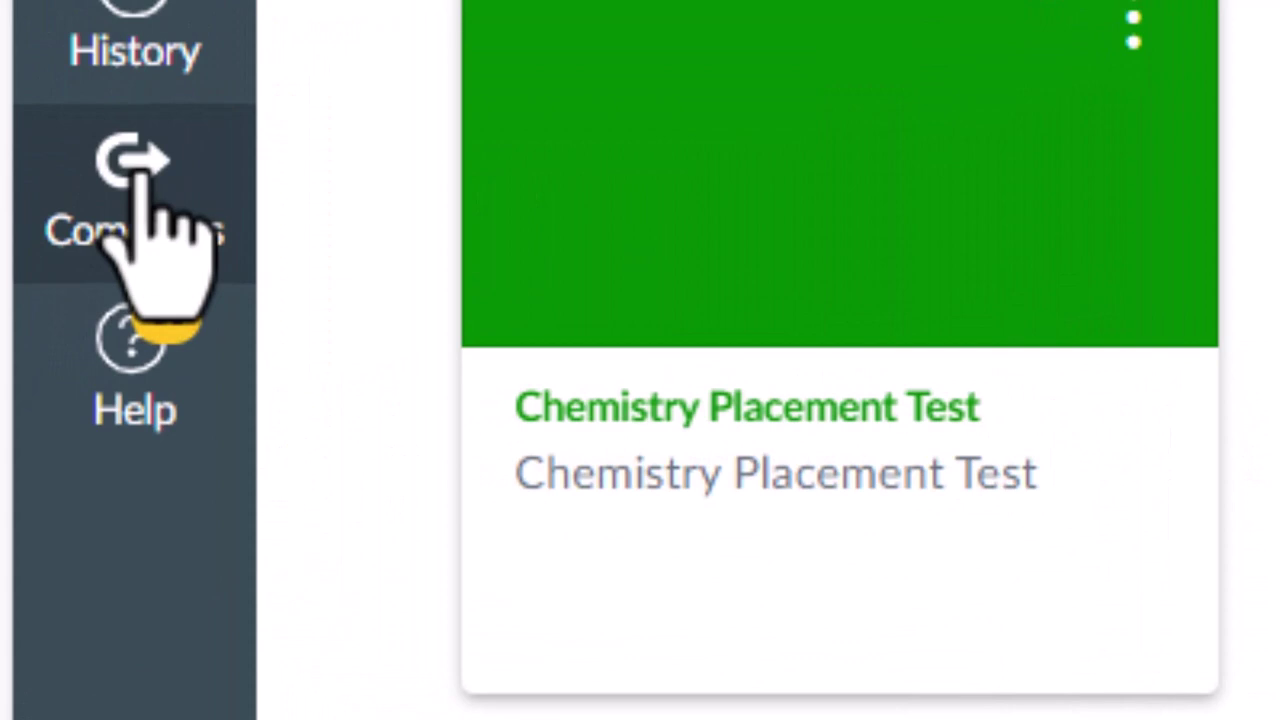
- Open Canvas Commons and remove the Salisbury University filter from the resource search
left_click(140, 178)
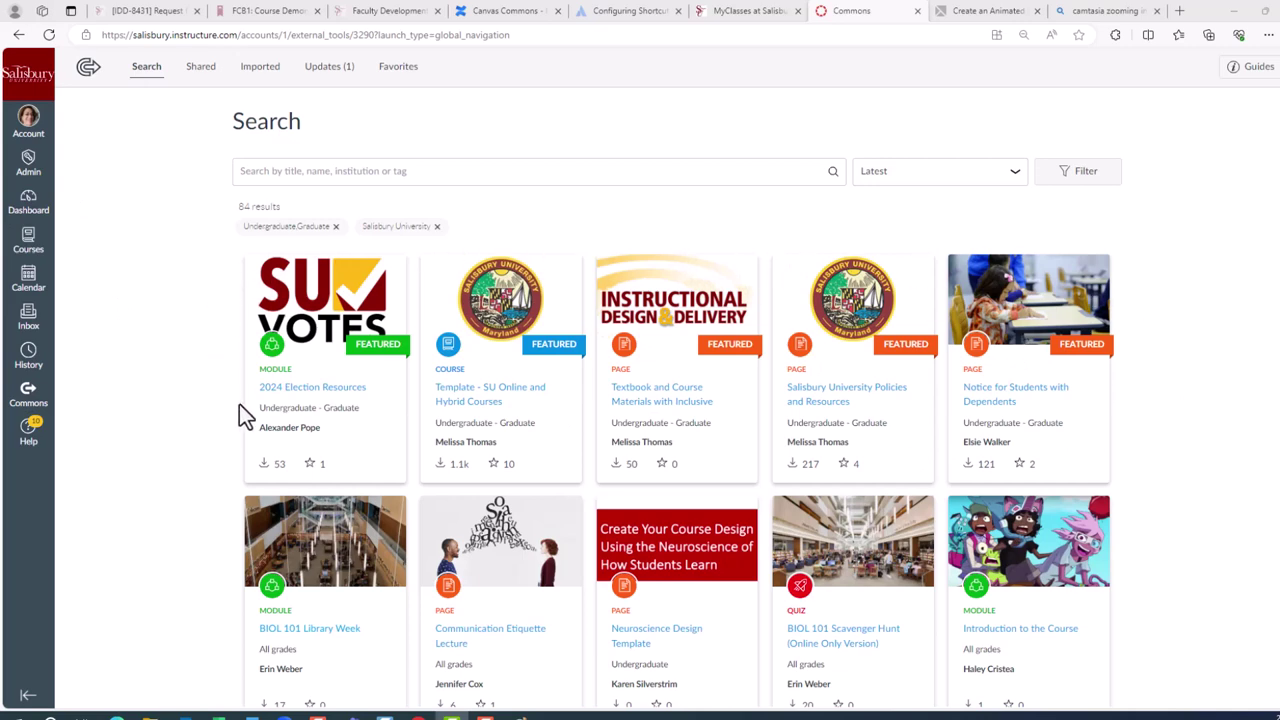
scroll(433, 435, "down", 1)
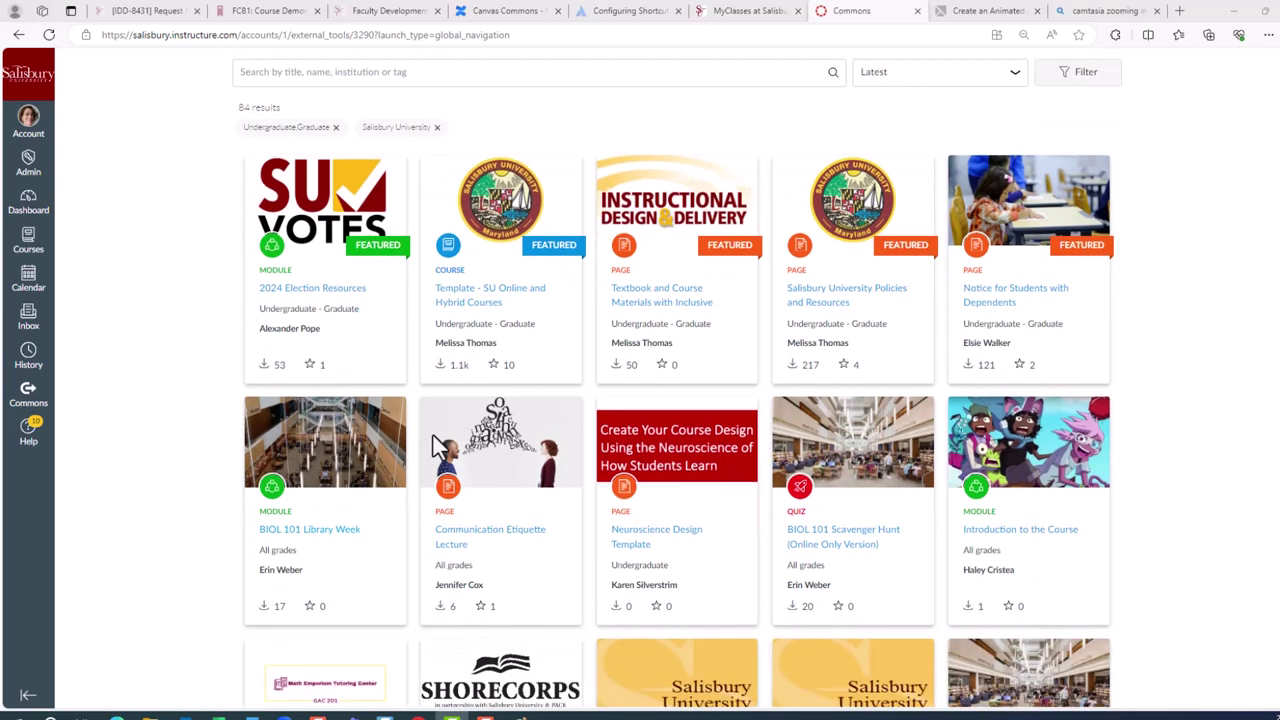
scroll(433, 440, "up", 1)
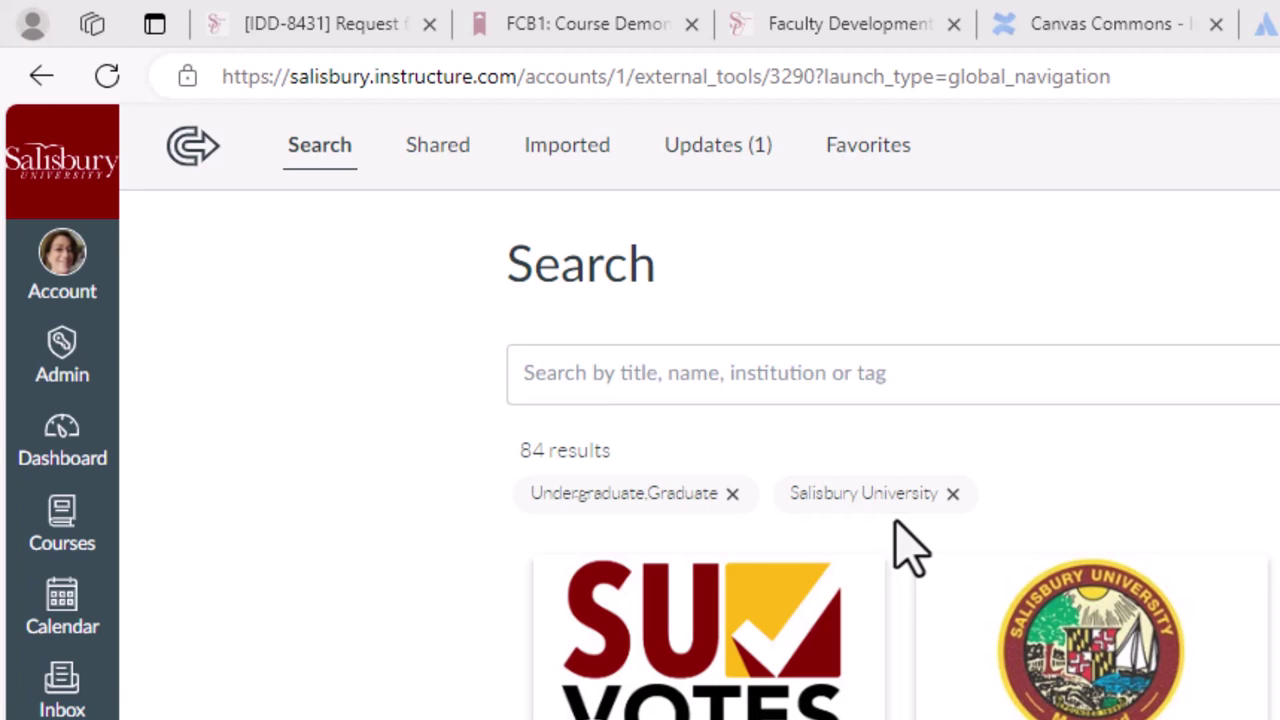
left_click(953, 494)
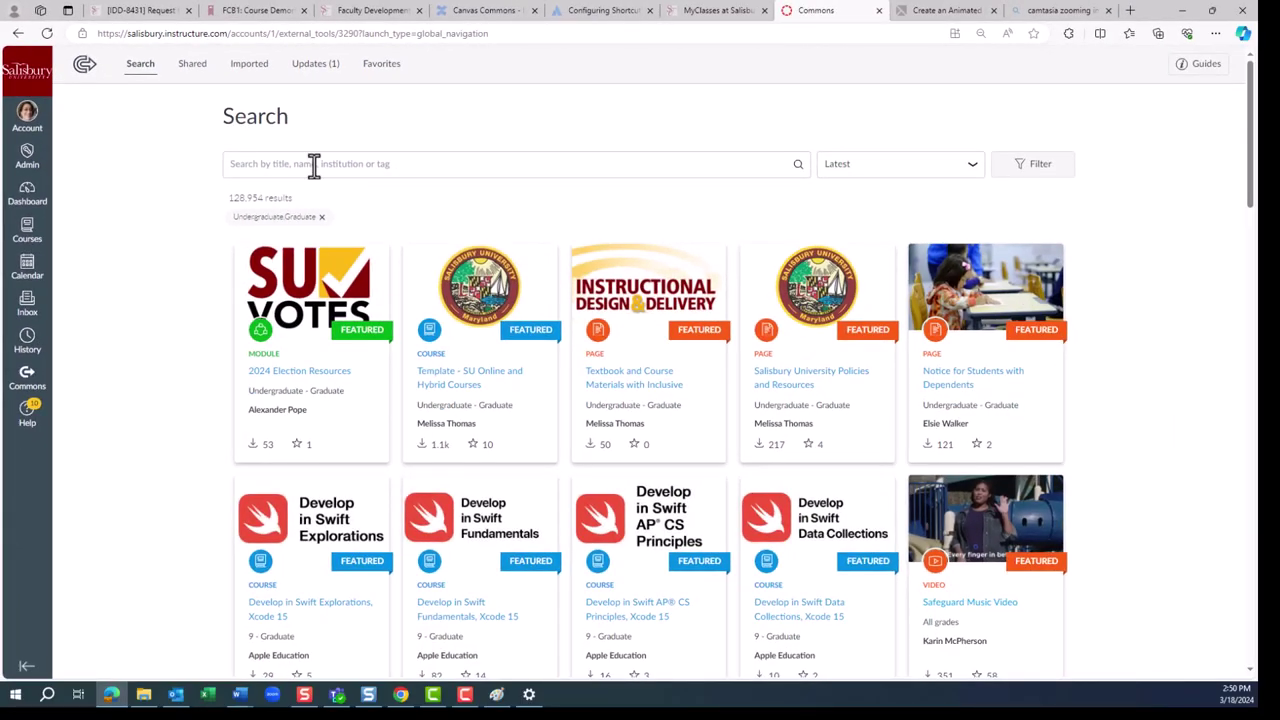
- Search the shared resources for "Civil War and Reconstruction" and look through the results
left_click(314, 166)
left_click(289, 213)
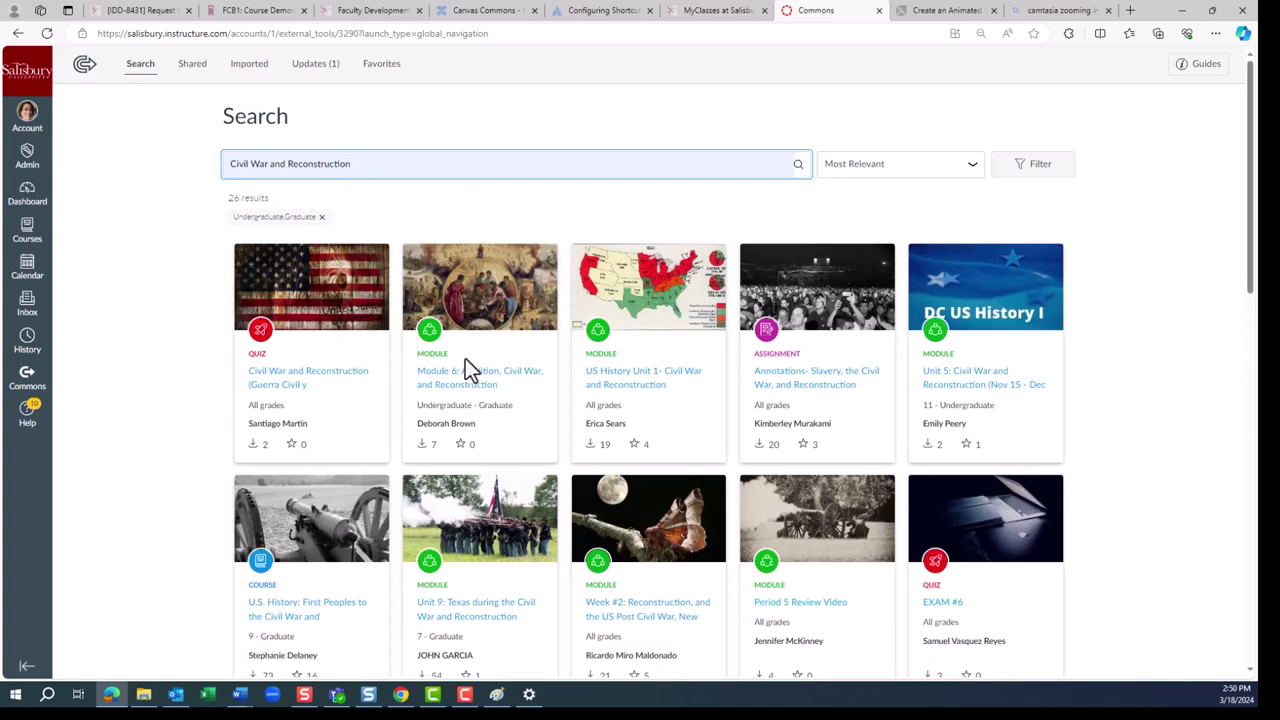
scroll(616, 413, "down", 5)
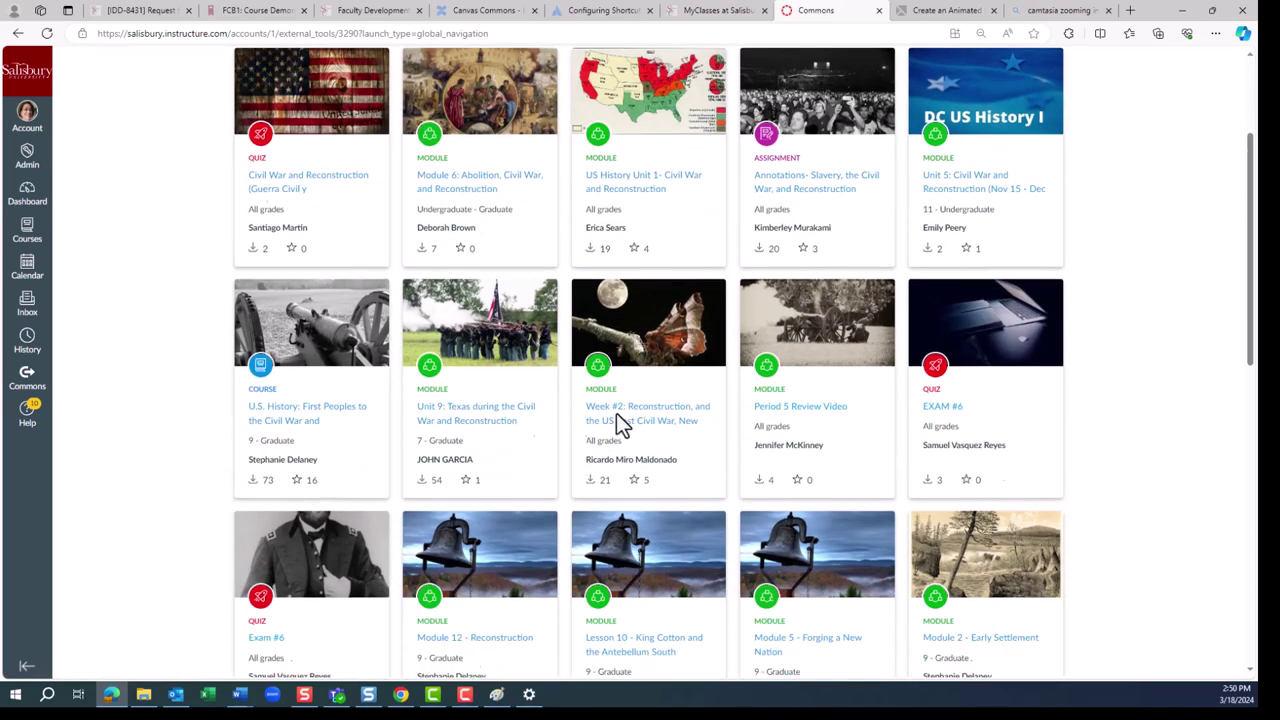
scroll(616, 413, "down", 3)
scroll(616, 413, "up", 9)
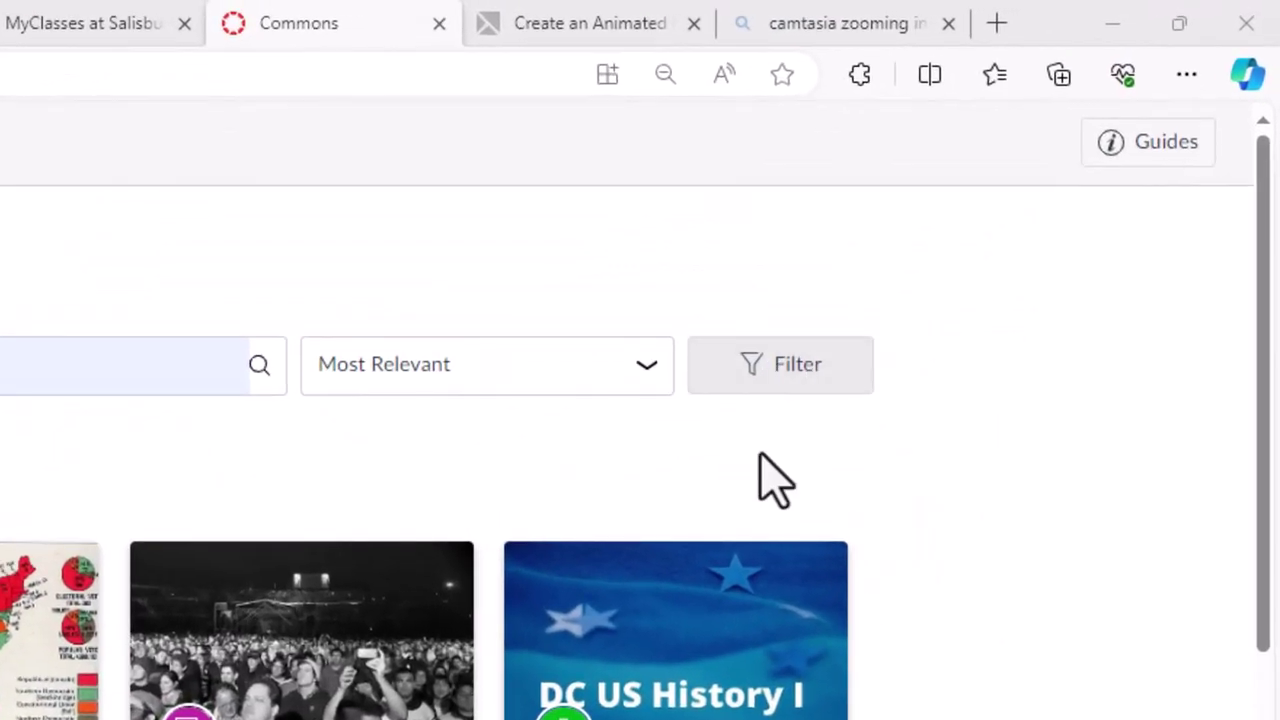
- Filter the search results to show only modules and browse the filtered list
left_click(780, 368)
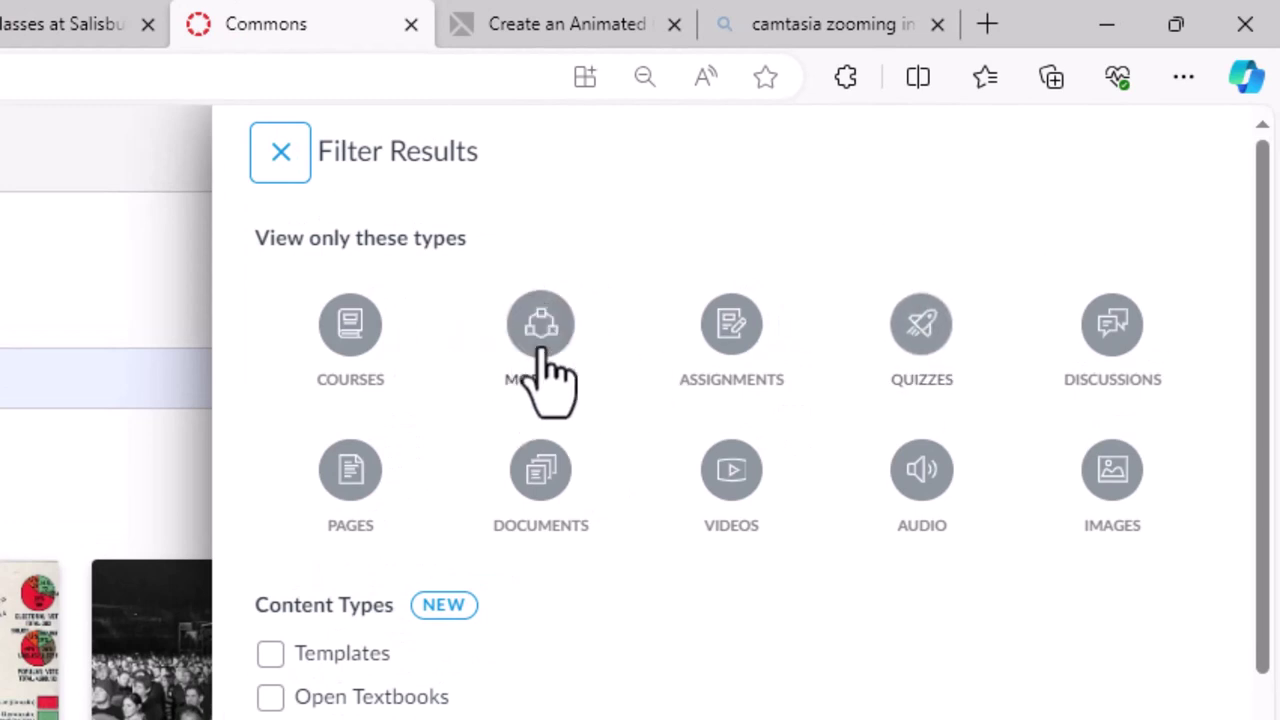
left_click(543, 340)
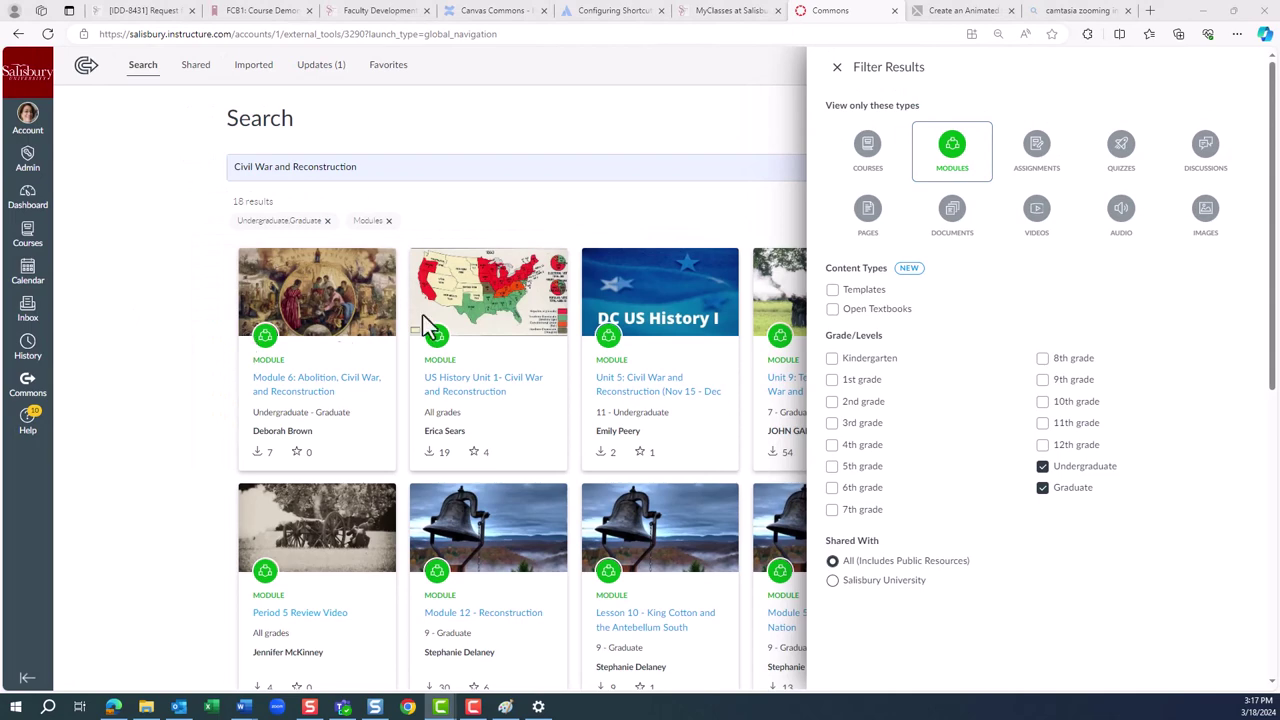
left_click(838, 72)
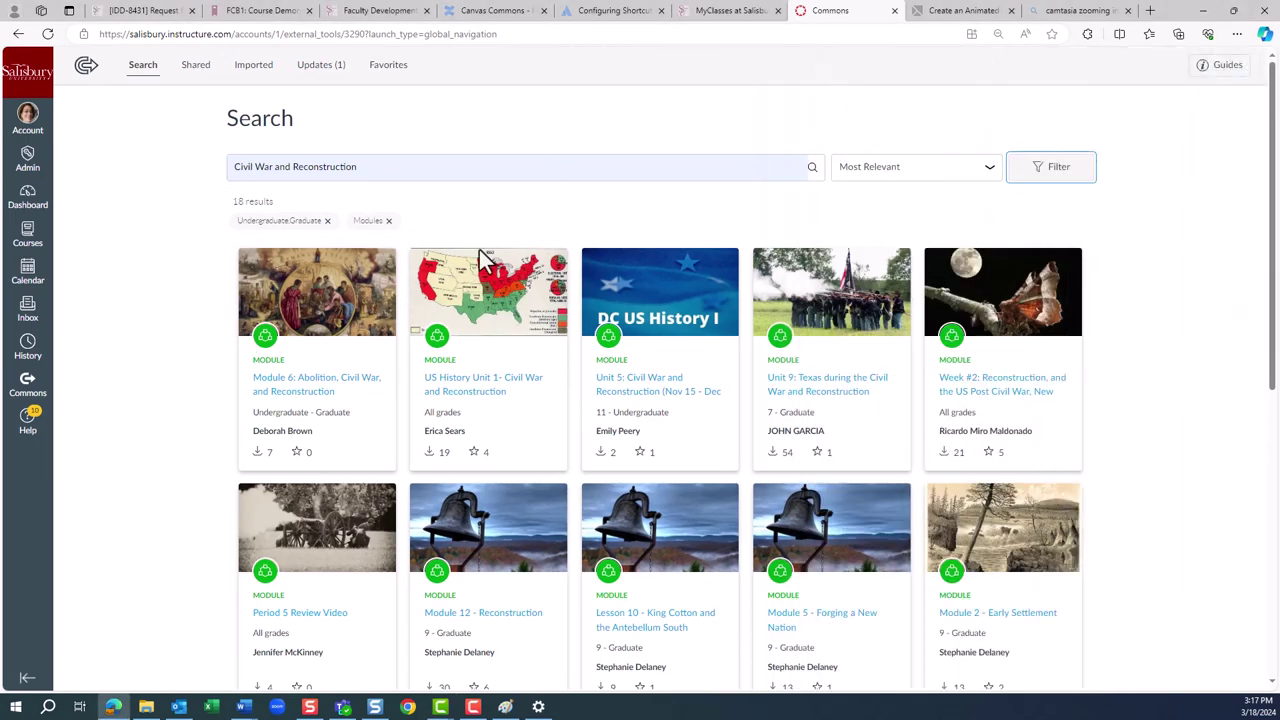
scroll(441, 240, "down", 1)
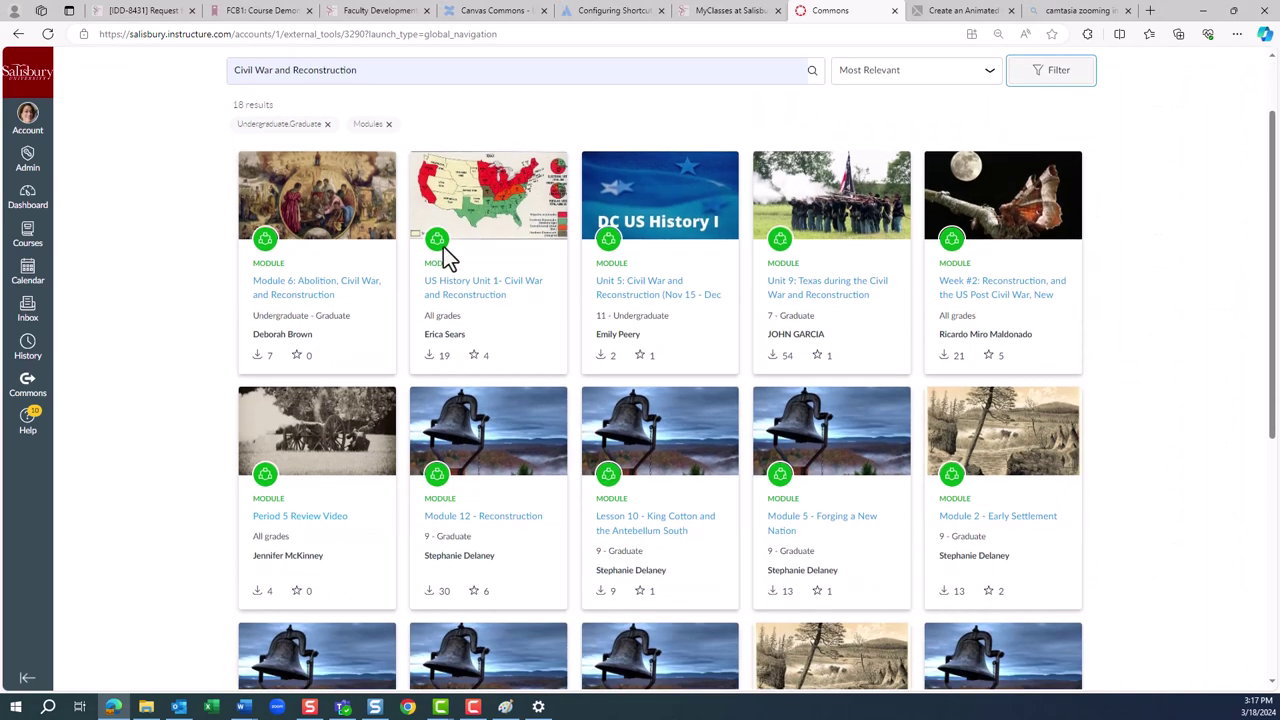
scroll(446, 258, "down", 1)
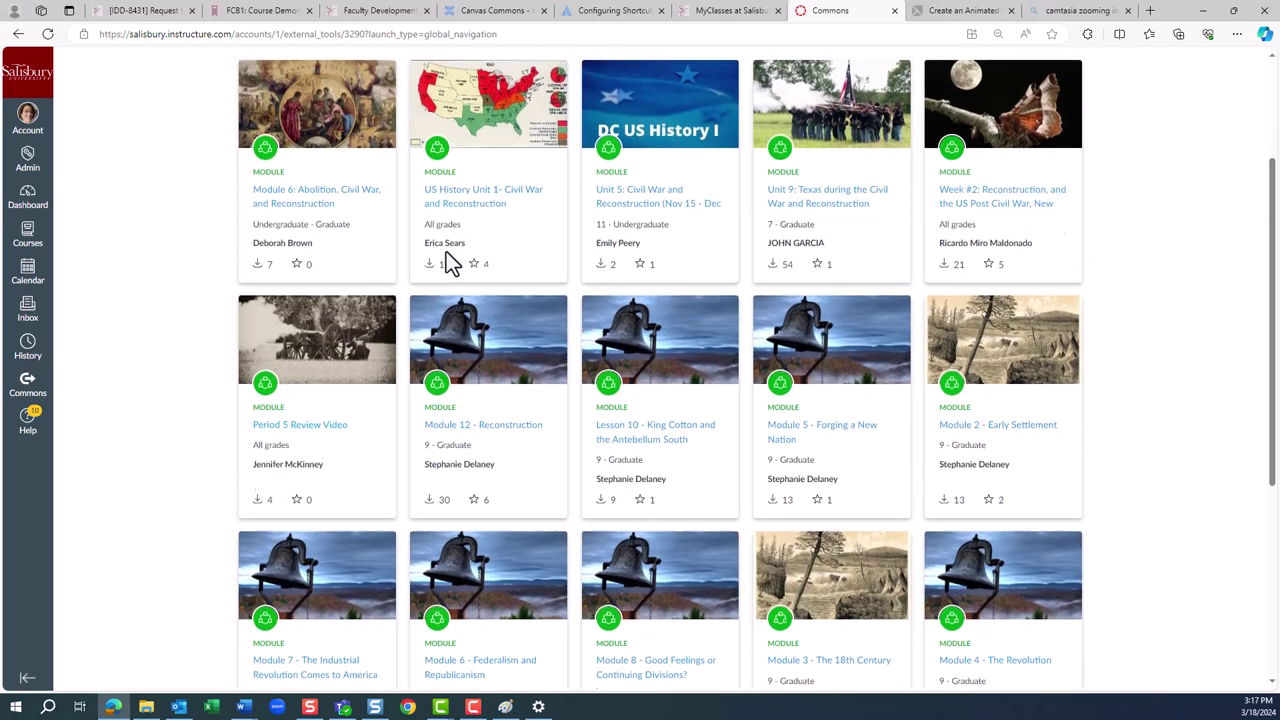
scroll(446, 258, "up", 2)
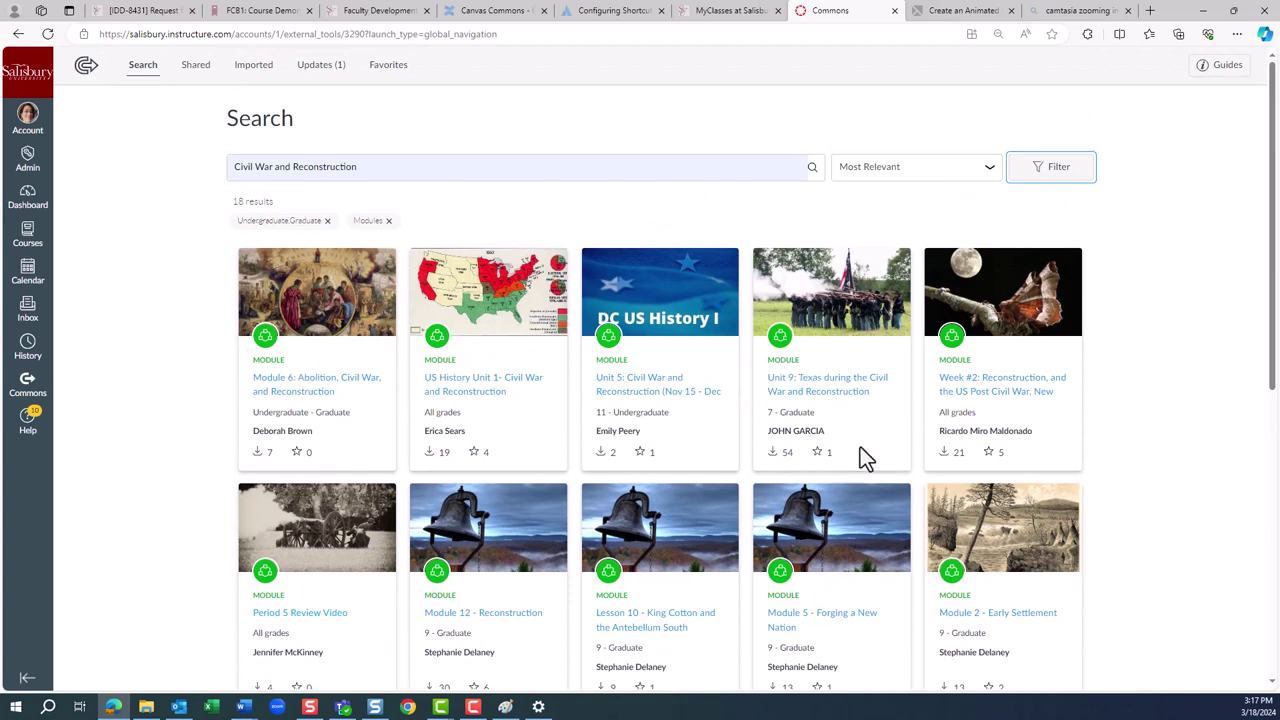
- Open the module "Unit 9: Texas during the Civil War and Reconstruction" and review its list of lessons in the preview
left_click(830, 384)
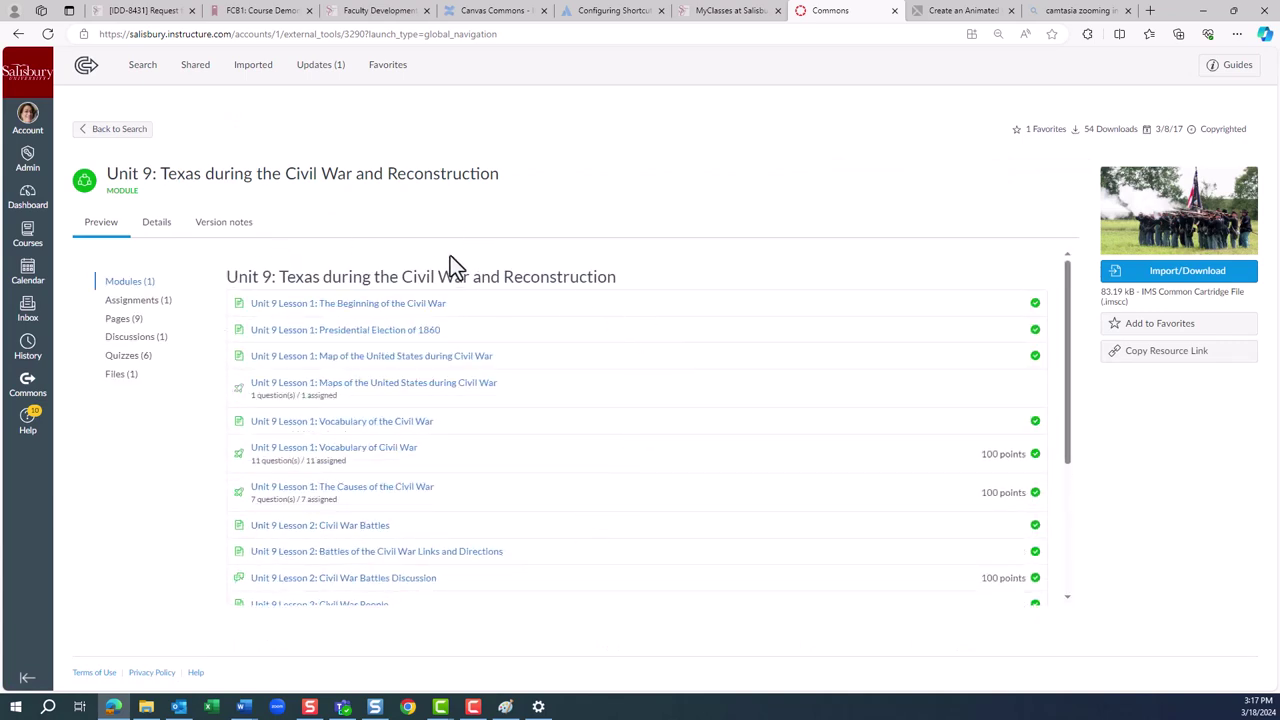
scroll(320, 343, "down", 3)
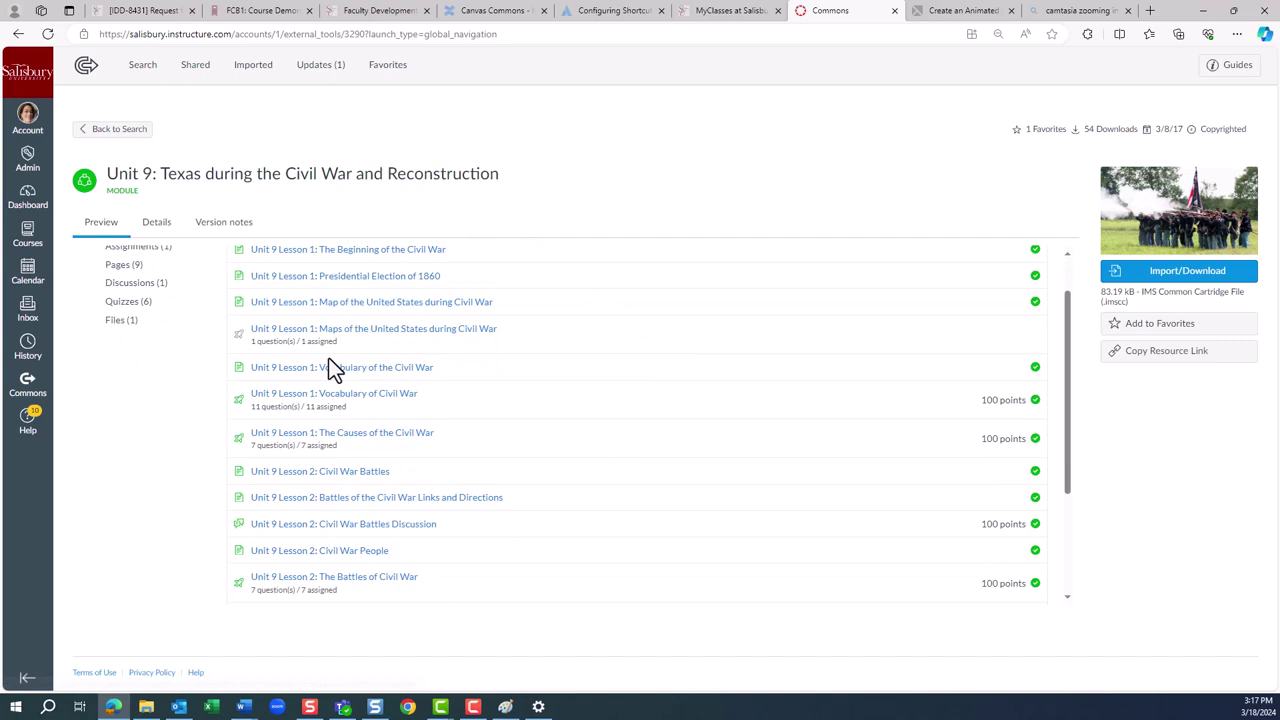
scroll(328, 363, "down", 1)
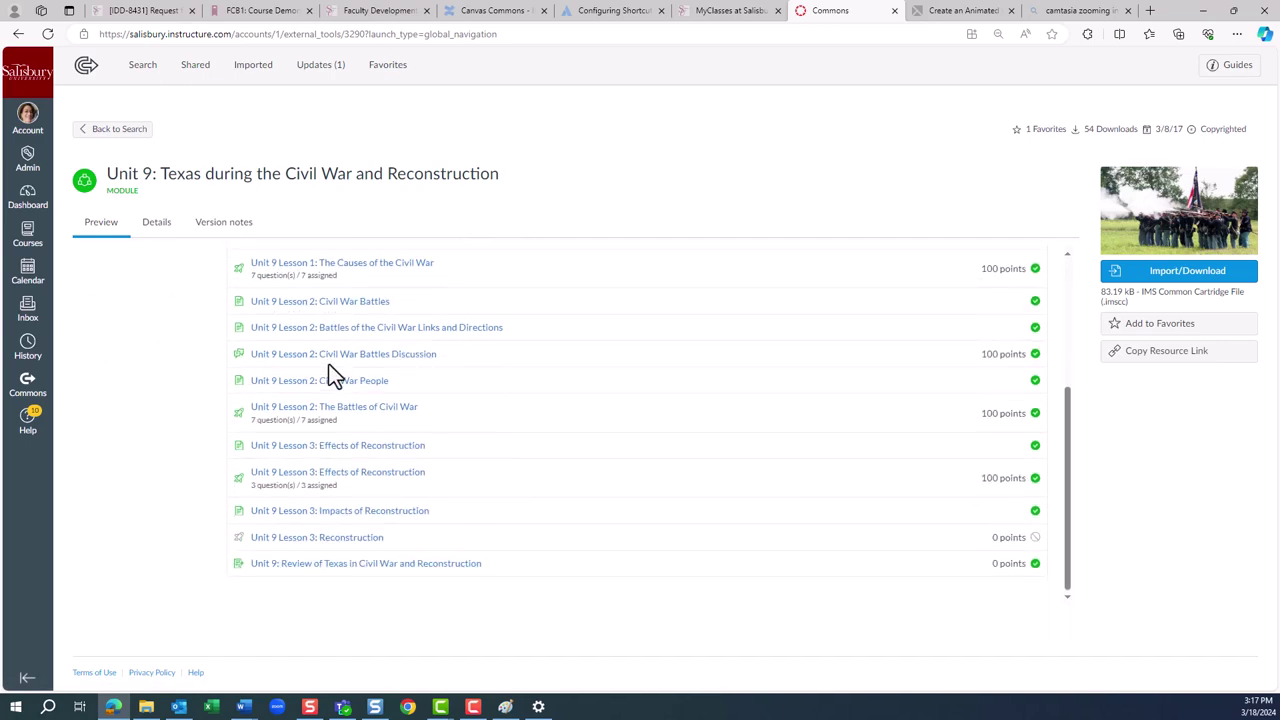
scroll(328, 363, "up", 4)
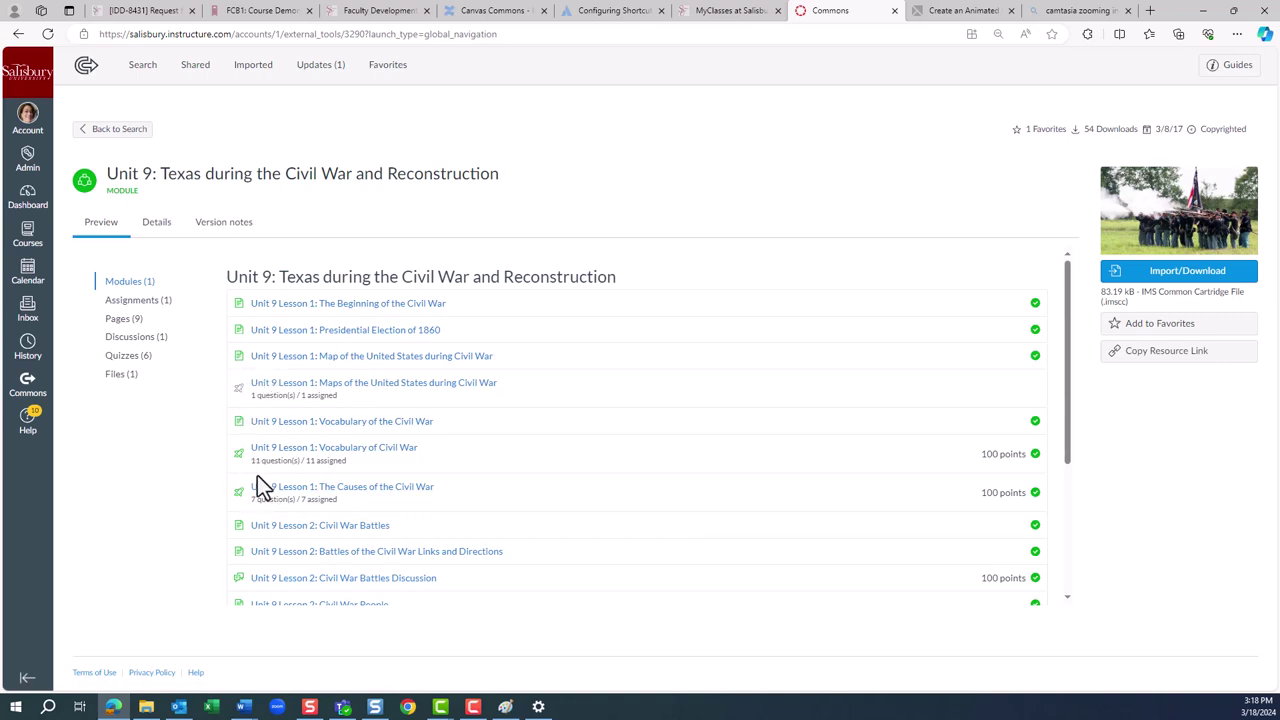
scroll(293, 465, "down", 1)
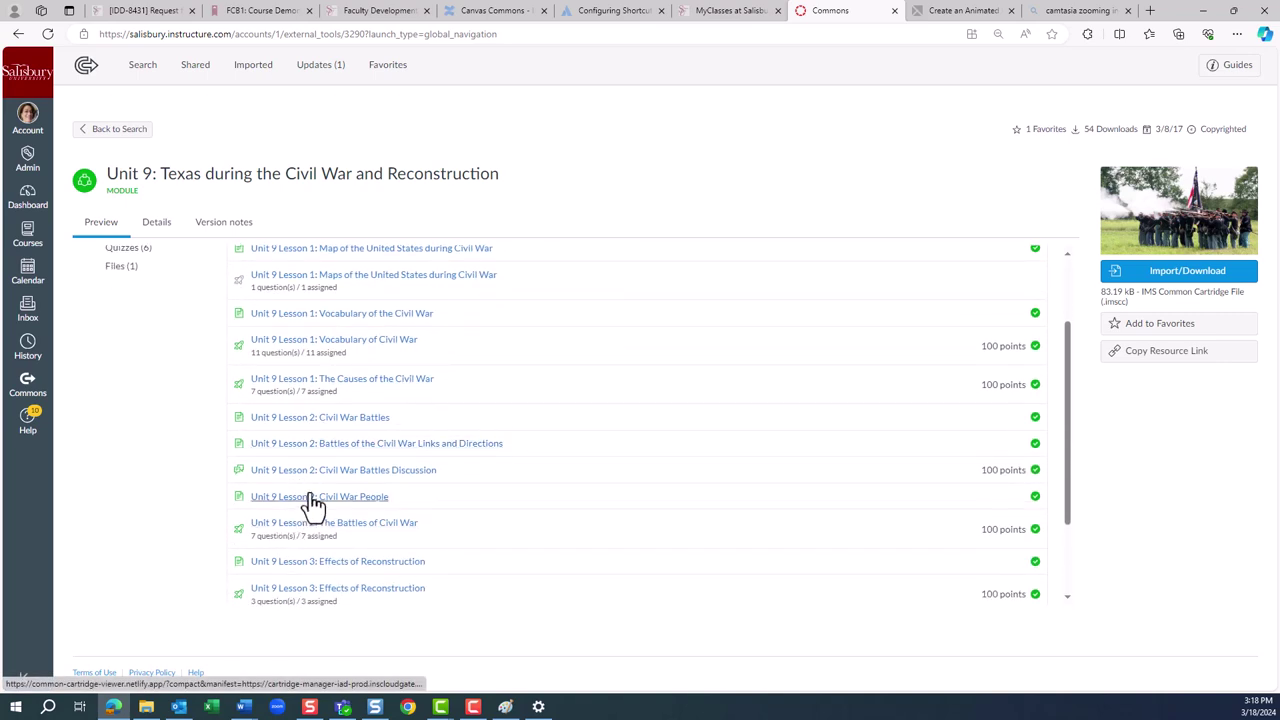
scroll(323, 530, "up", 1)
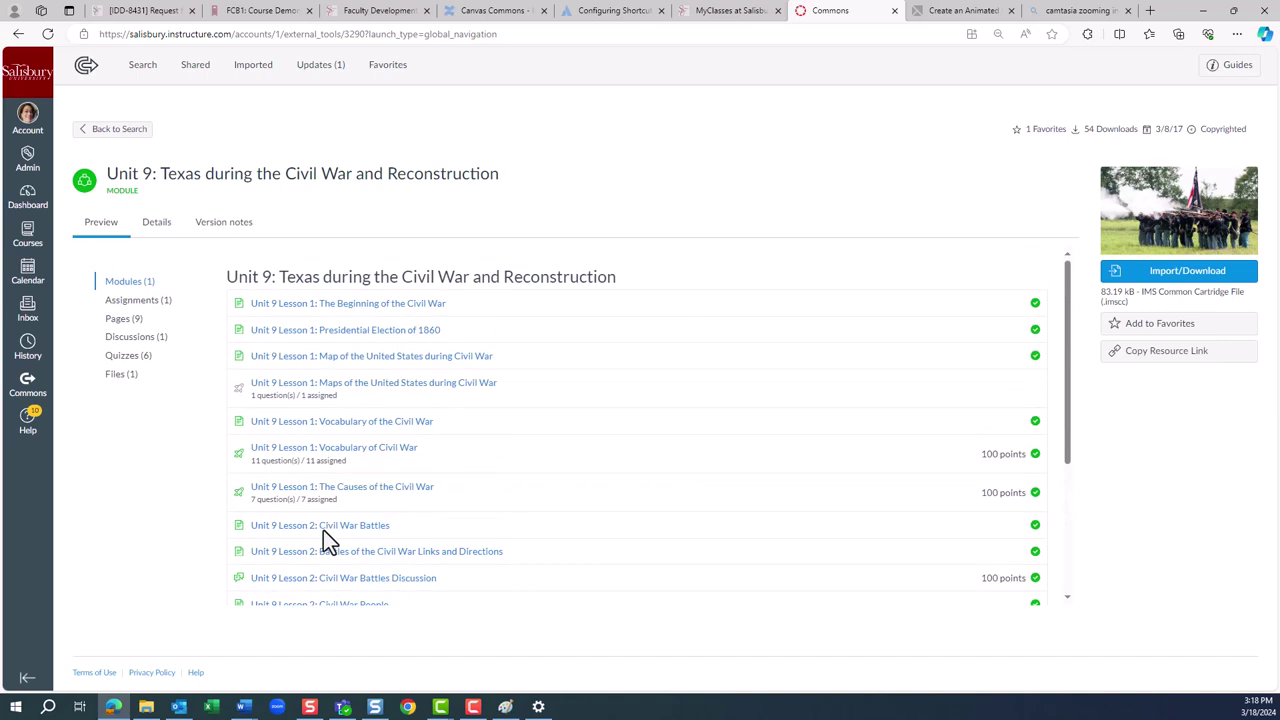
- Preview the Unit 9 Lesson 1 items in order, from "The Beginning of the Civil War" to the "Vocabulary of the Civil War" page
left_click(347, 310)
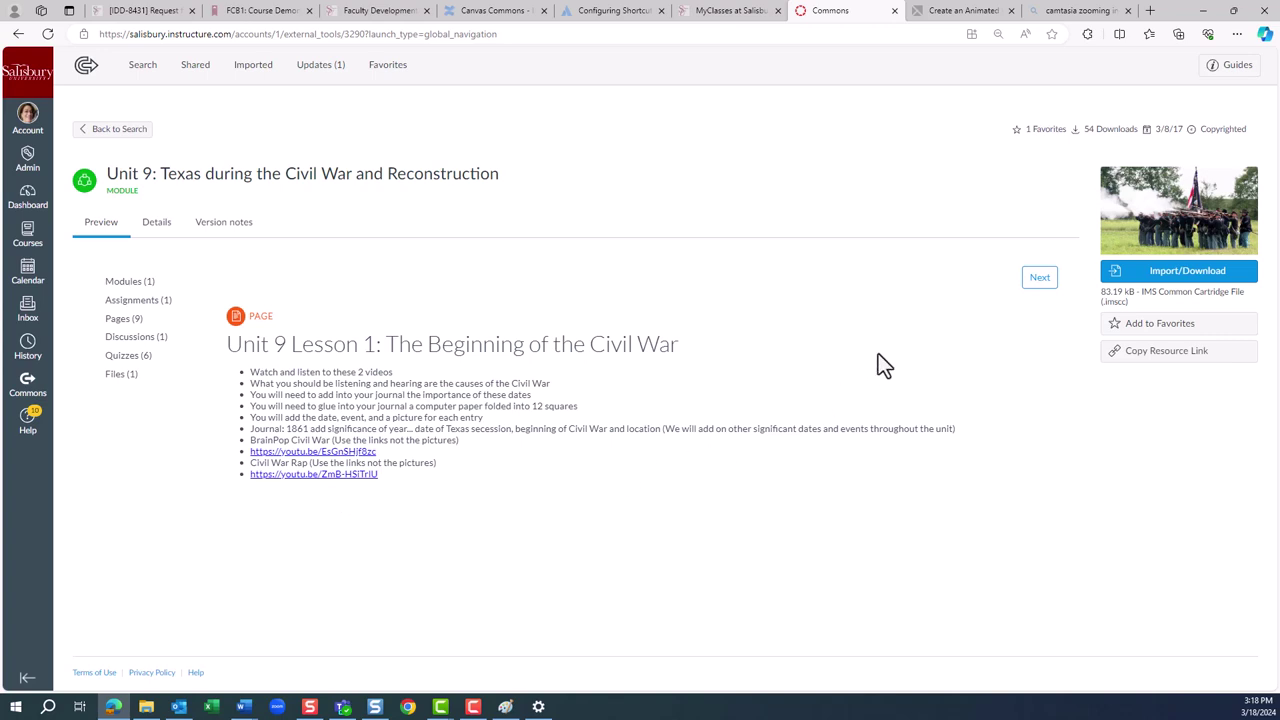
left_click(1040, 280)
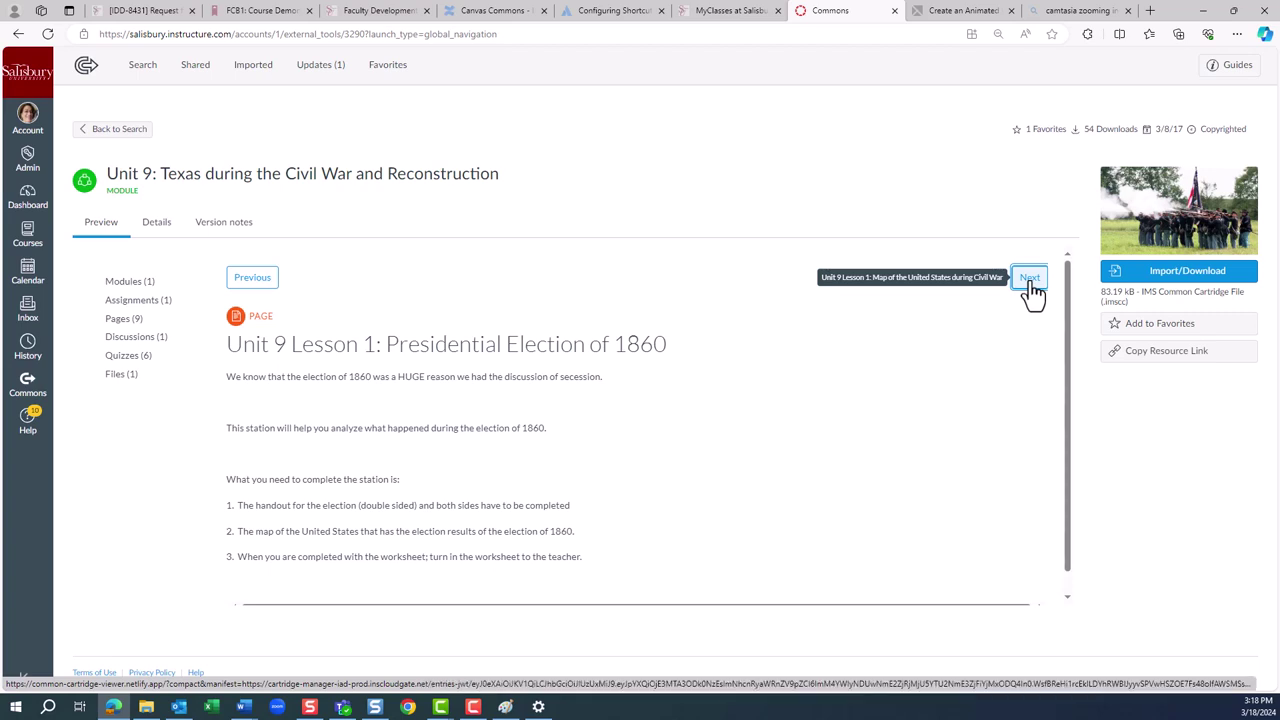
left_click(1033, 290)
left_click(1035, 293)
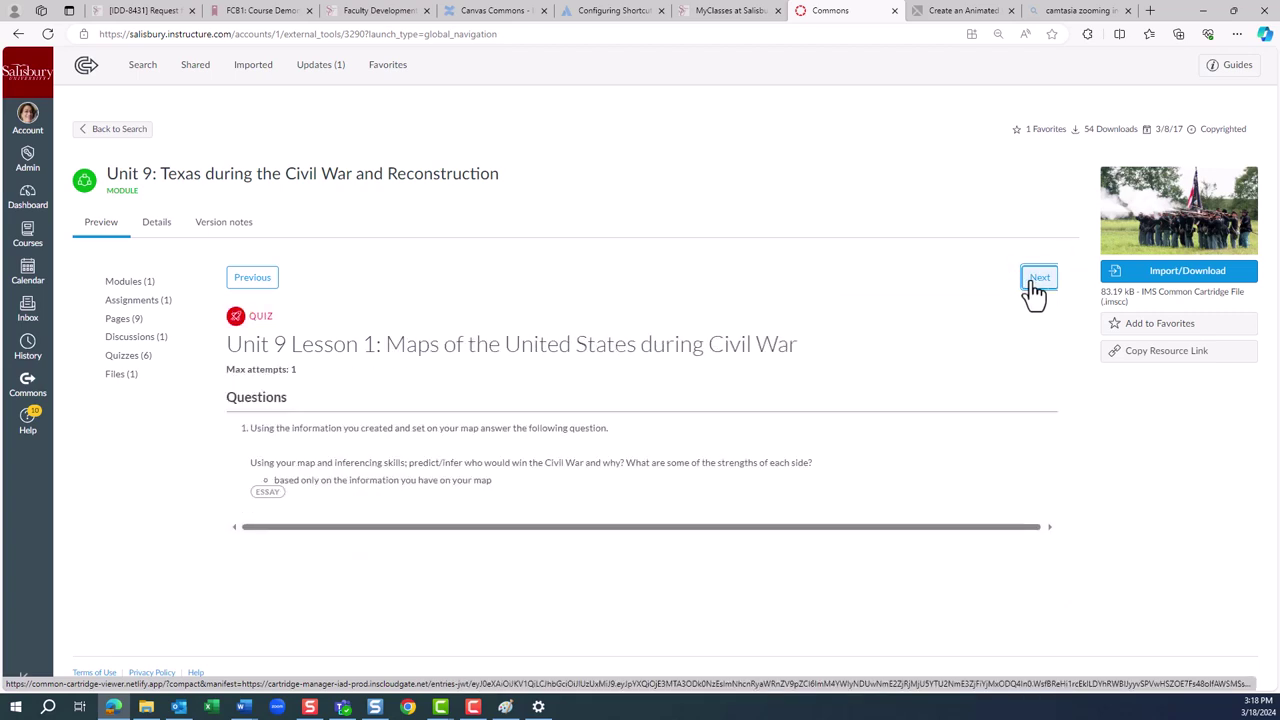
left_click(1035, 293)
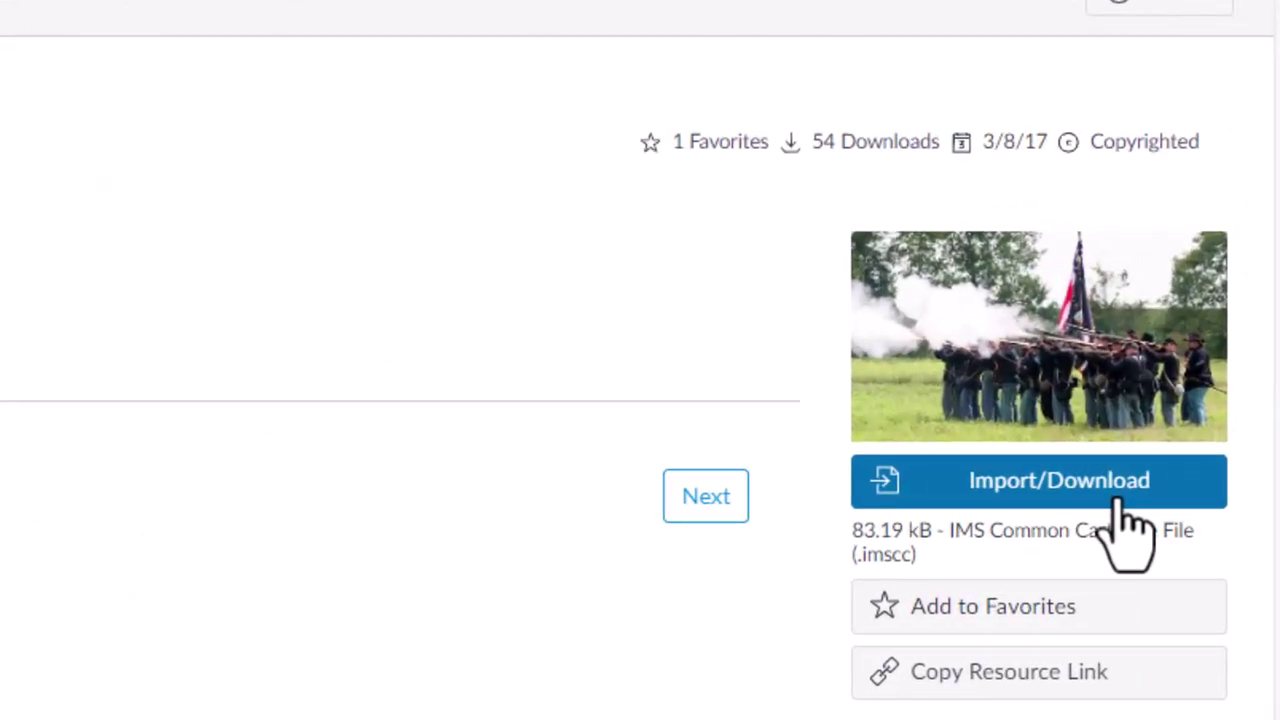
- Import the Unit 9 module into the Canvas Playground course
left_click(1118, 500)
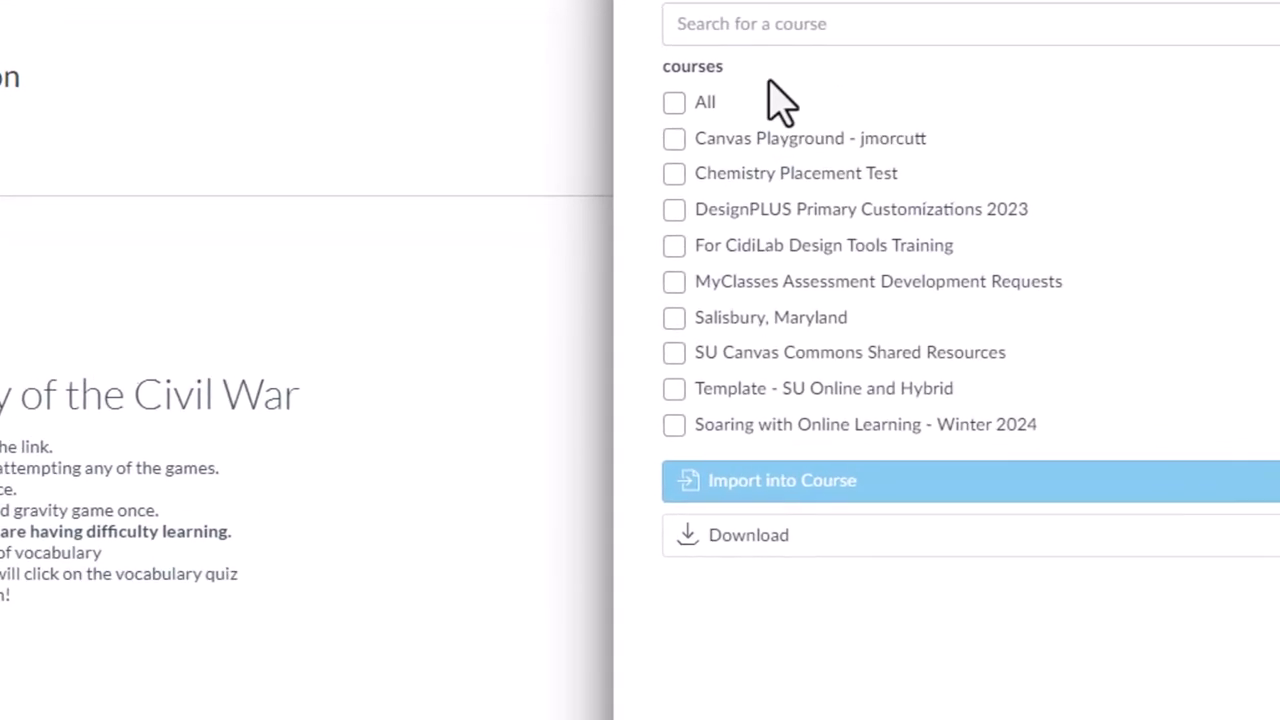
left_click(675, 137)
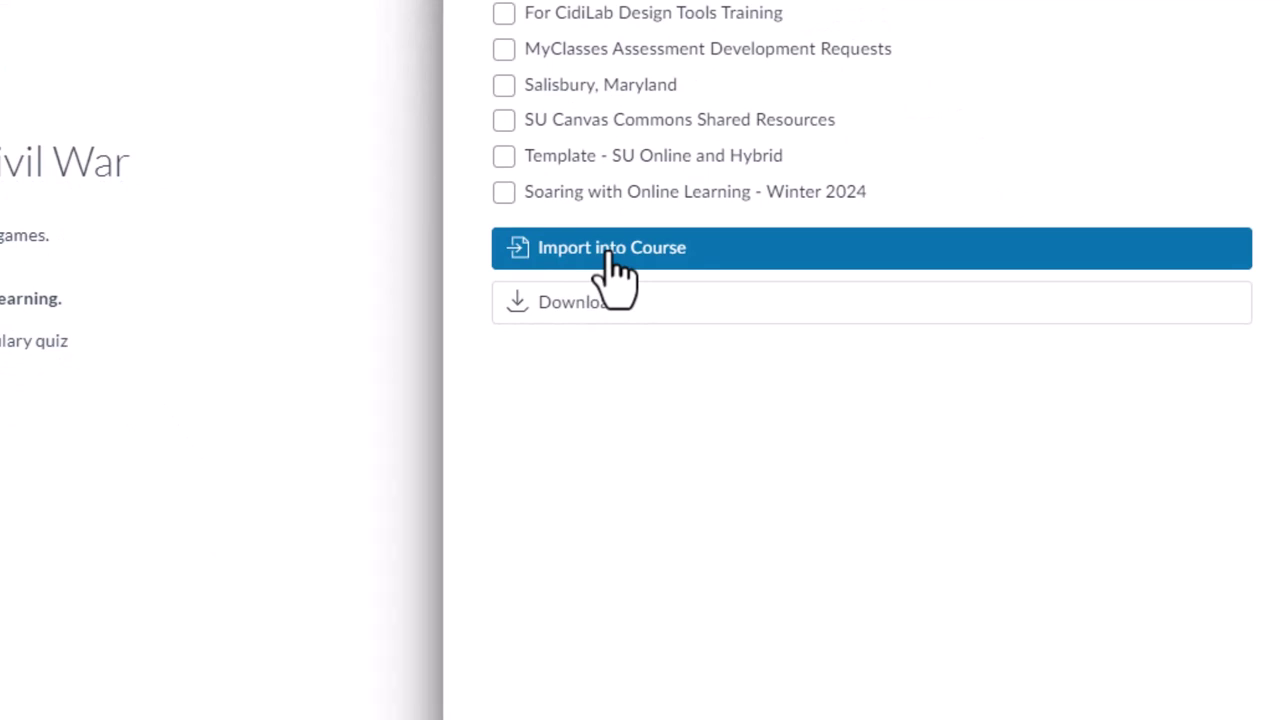
left_click(613, 265)
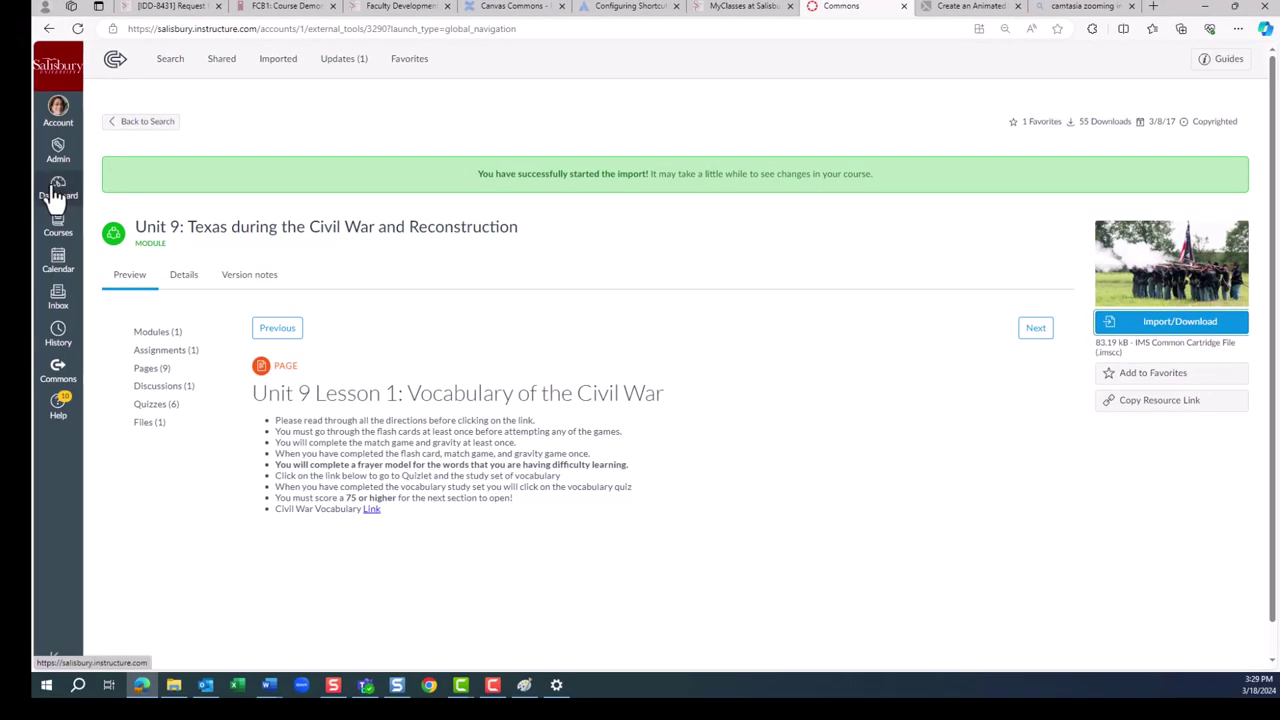
- Open the Canvas Playground course from the Dashboard and locate the imported Unit 9 module in its Modules list
left_click(57, 190)
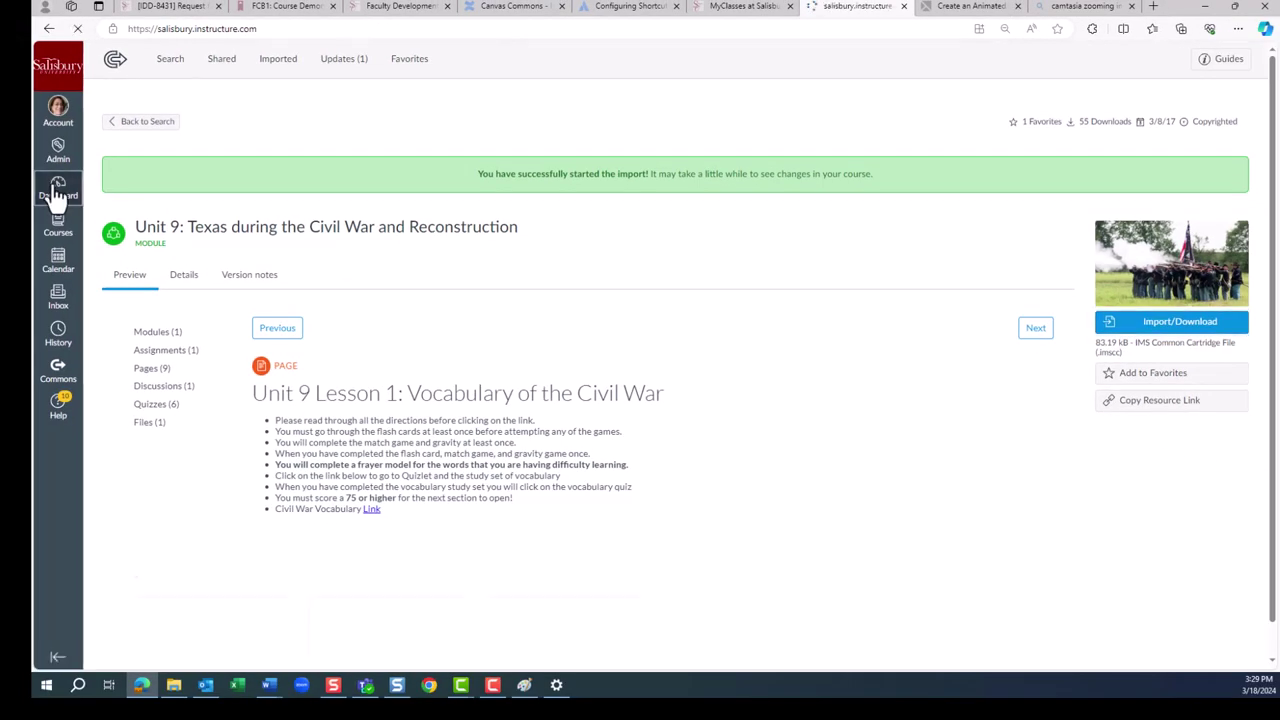
scroll(265, 462, "down", 5)
scroll(265, 462, "down", 2)
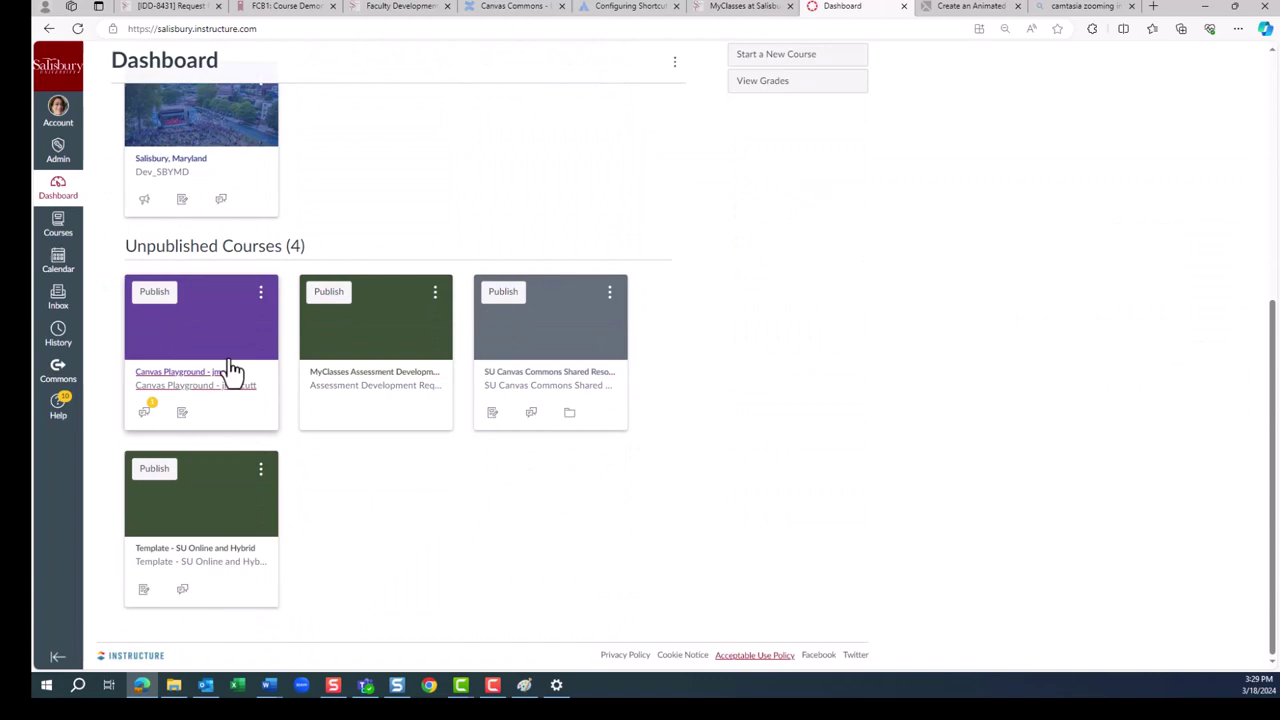
left_click(218, 385)
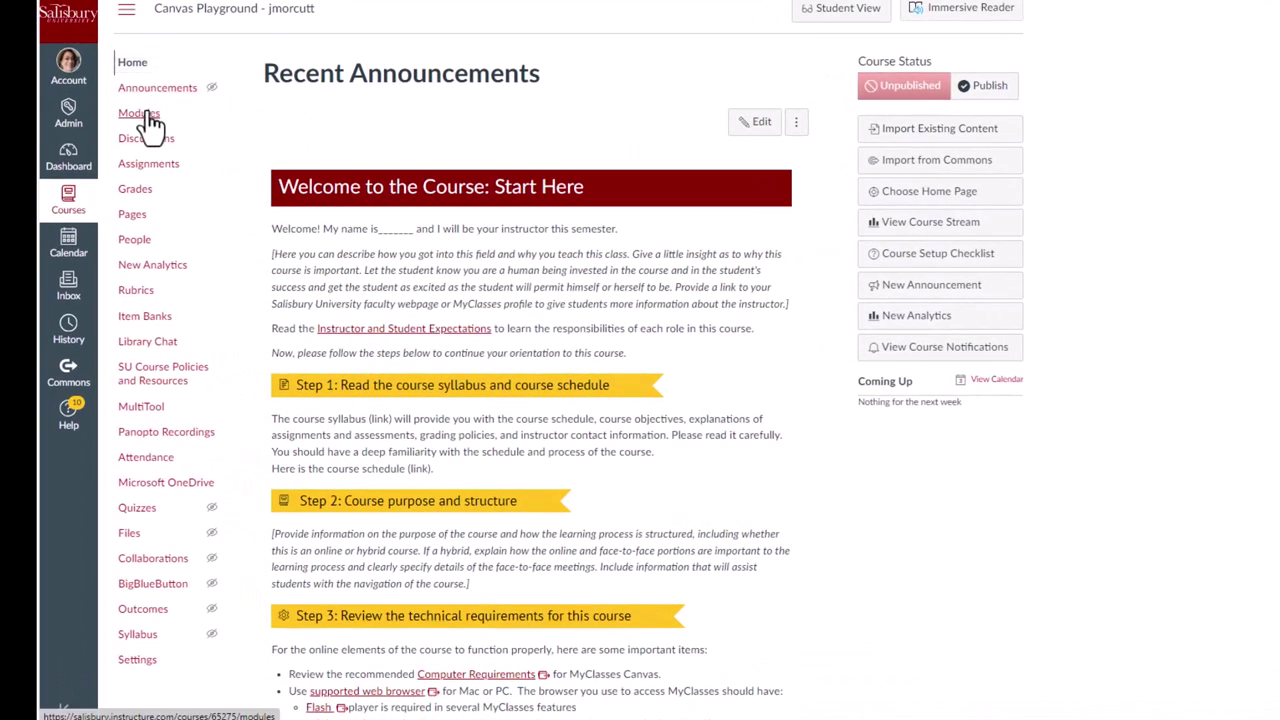
left_click(146, 115)
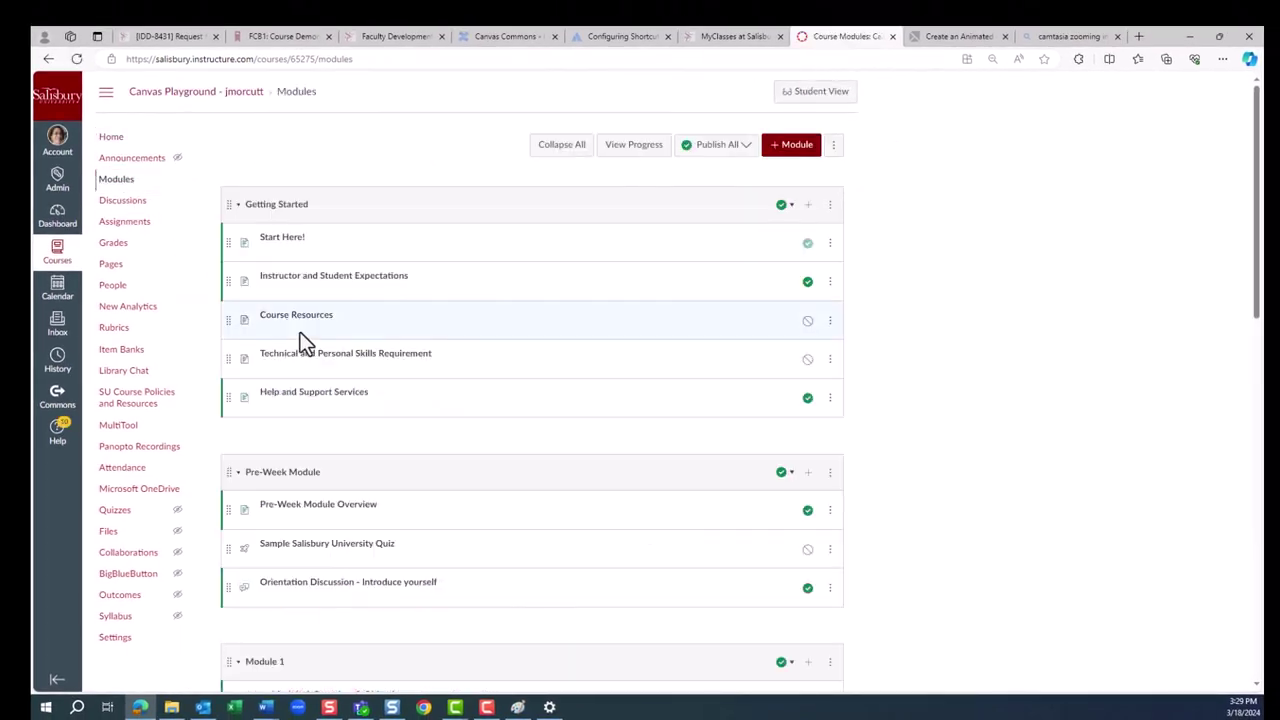
scroll(305, 340, "down", 8)
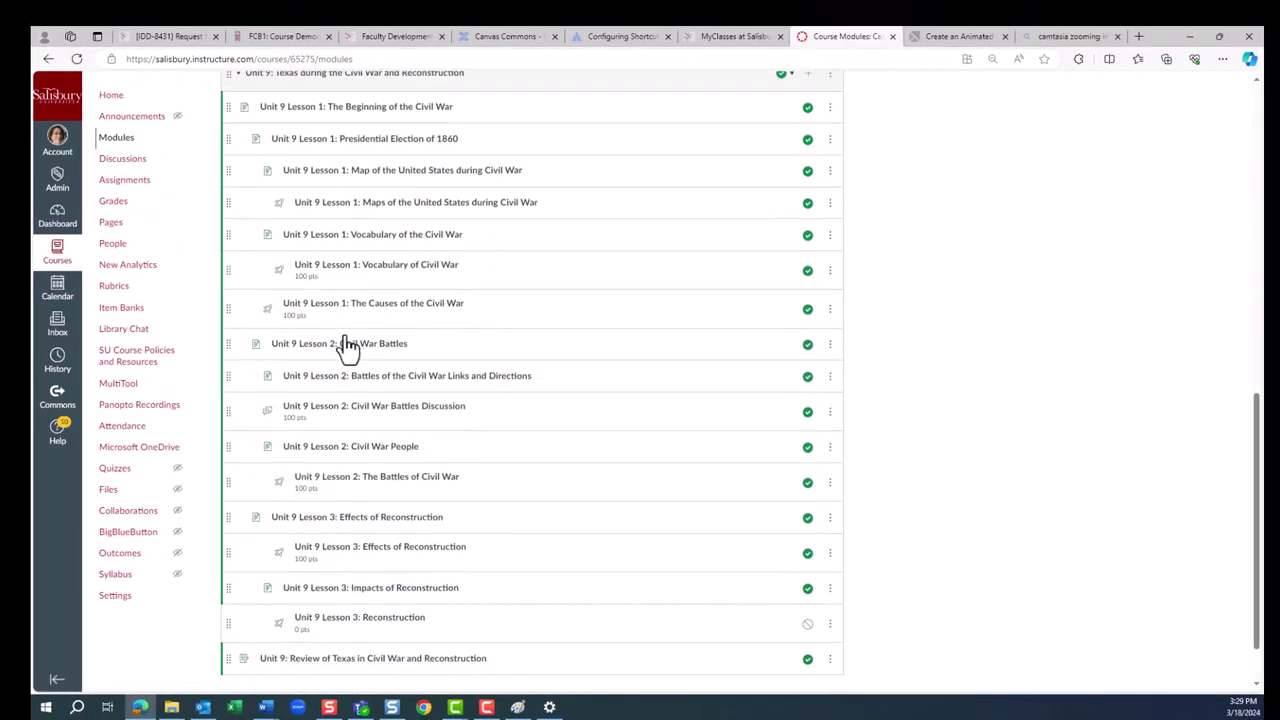
scroll(347, 345, "up", 1)
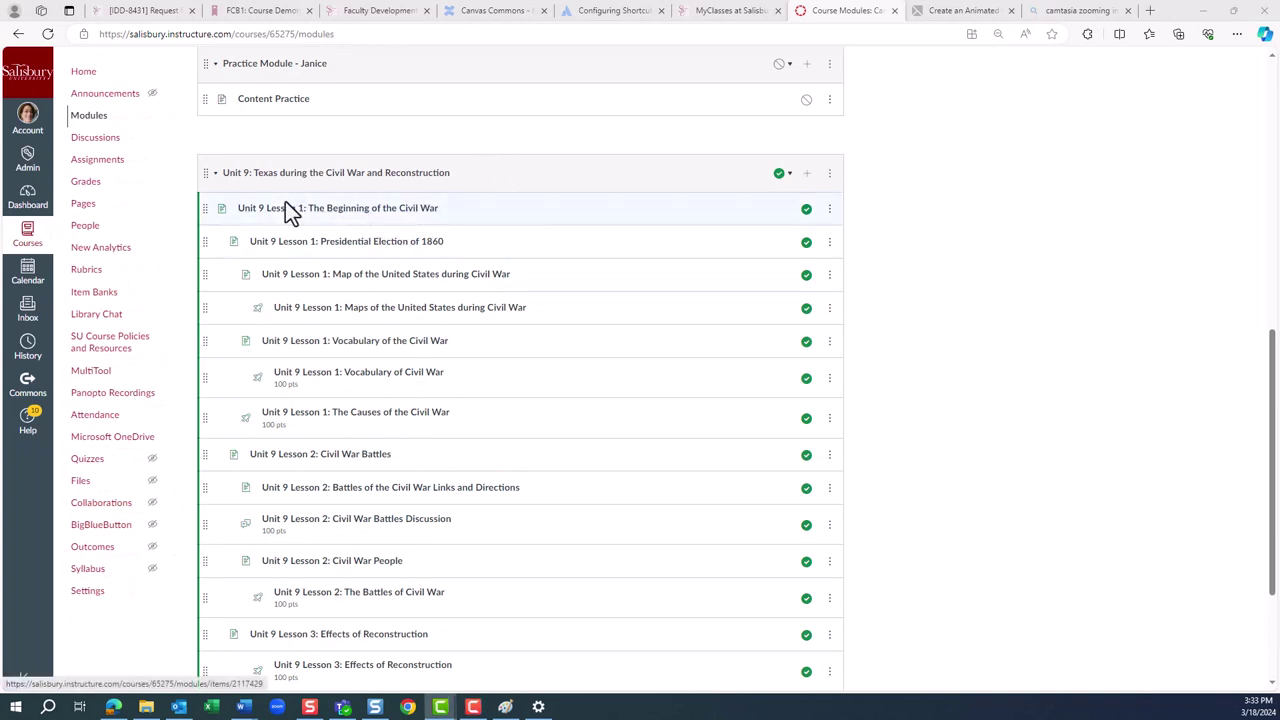
- View the imported Lesson 1 pages in order, from "The Beginning of the Civil War" to "Map of the United States during Civil War"
left_click(340, 222)
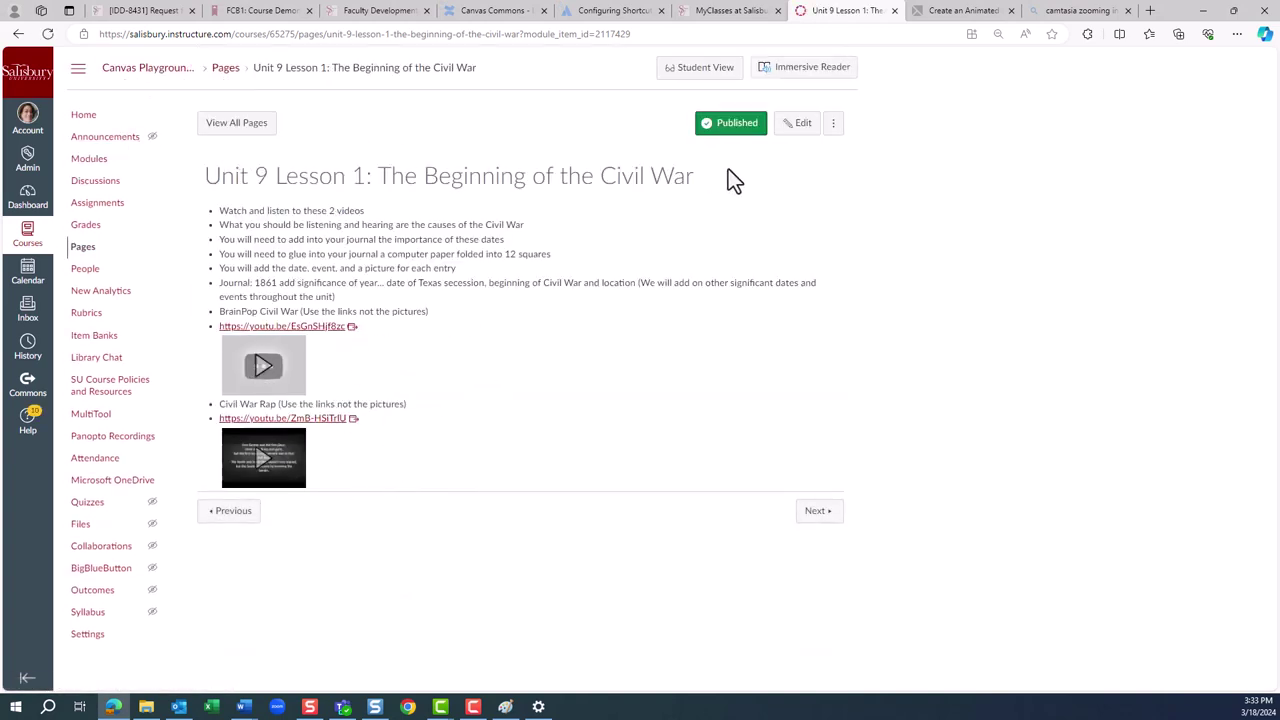
left_click(814, 516)
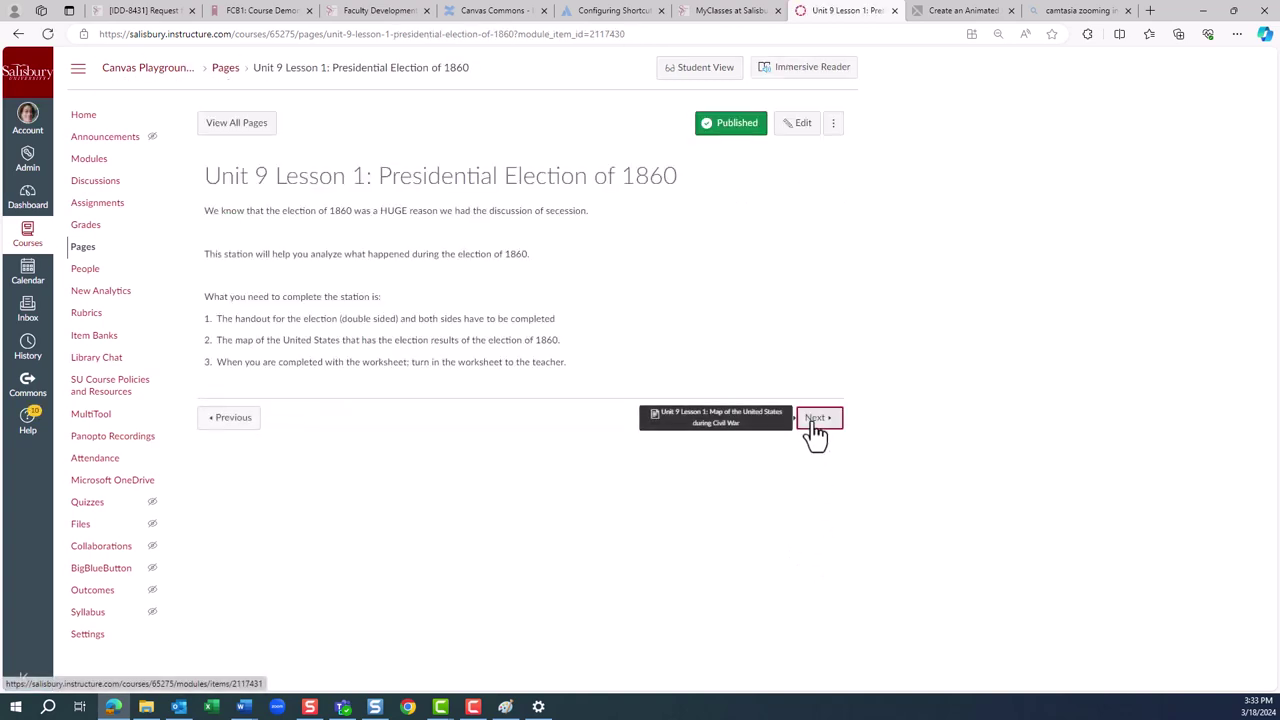
left_click(813, 425)
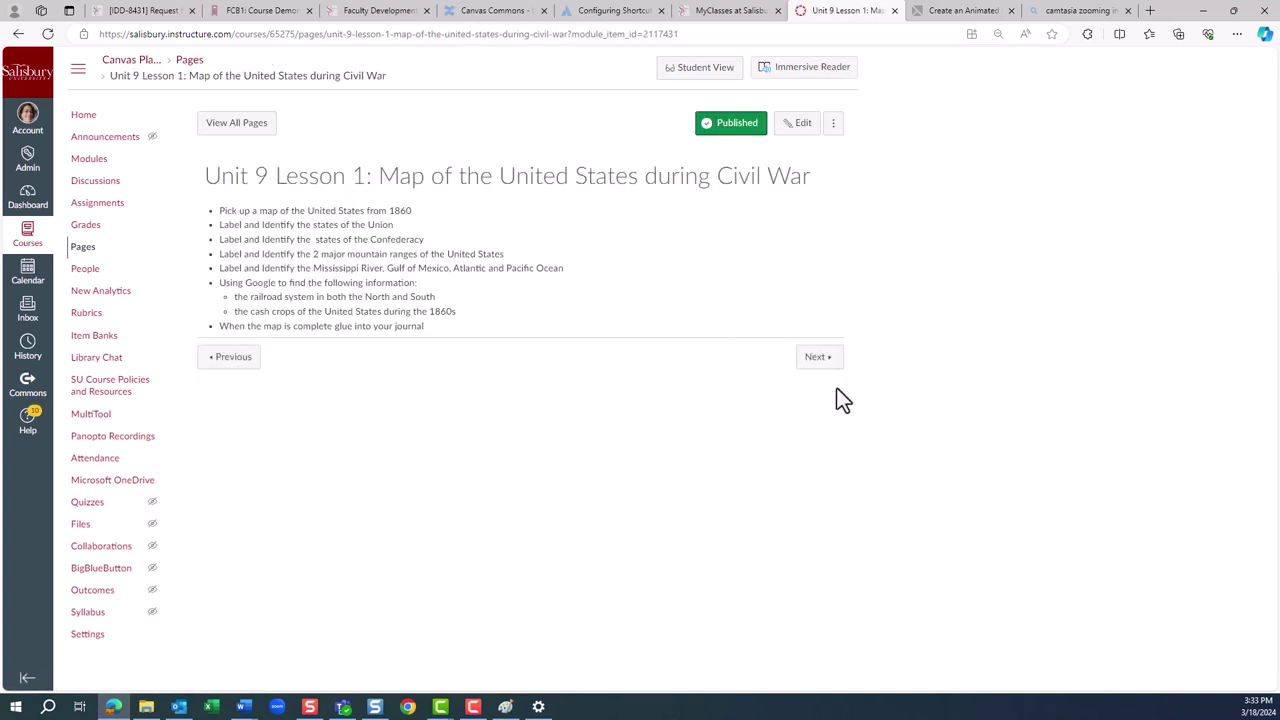
- View the imported "Maps of the United States during Civil War" quiz and continue to the "Vocabulary of the Civil War" page
left_click(815, 362)
scroll(522, 416, "down", 1)
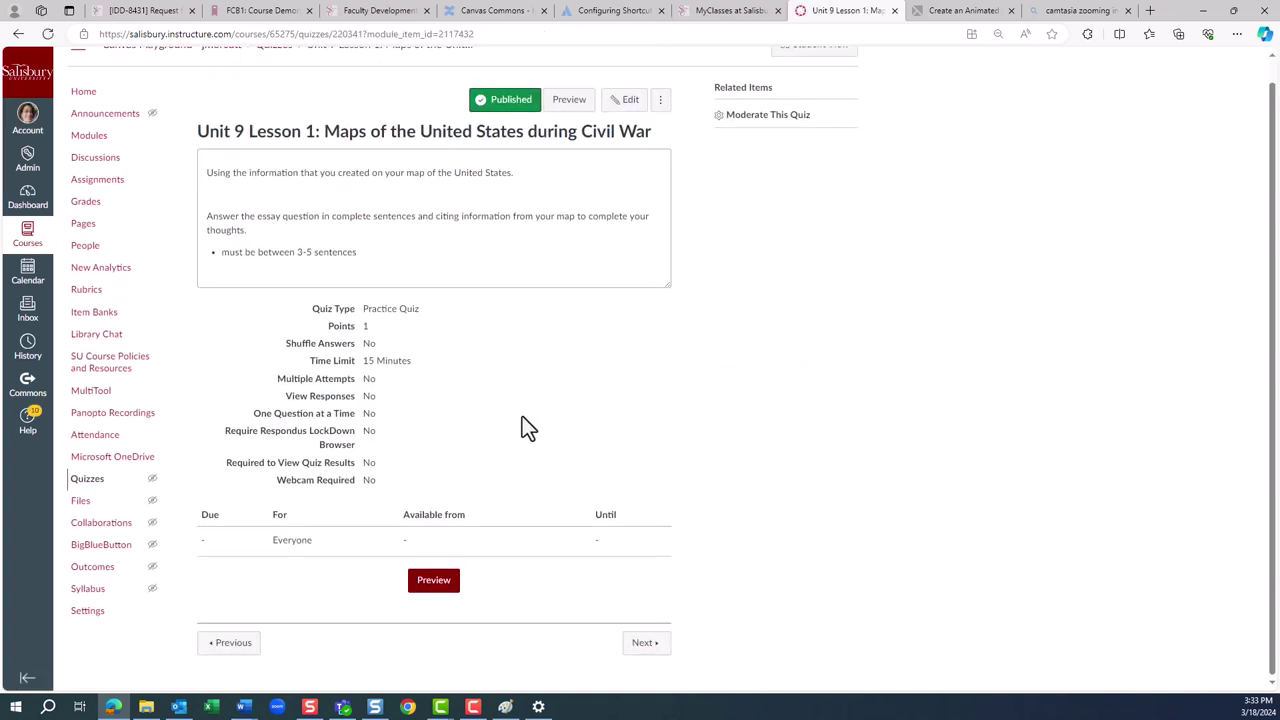
scroll(560, 418, "up", 1)
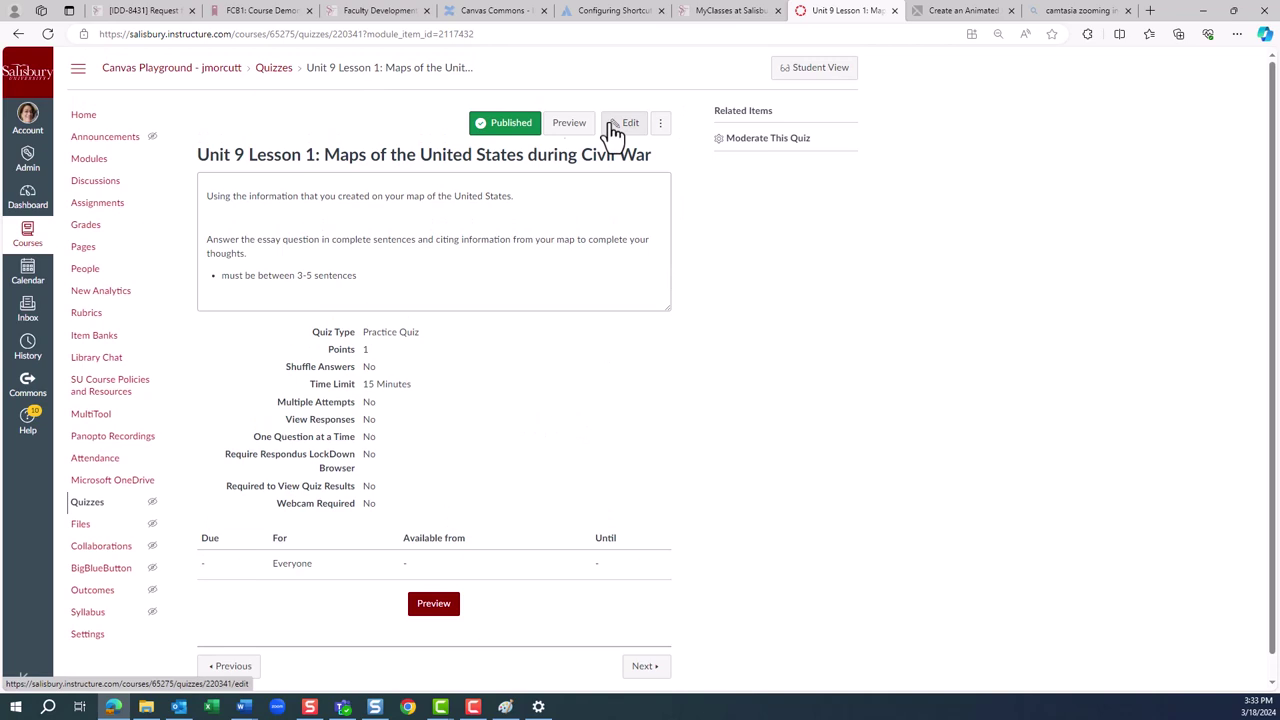
left_click(652, 676)
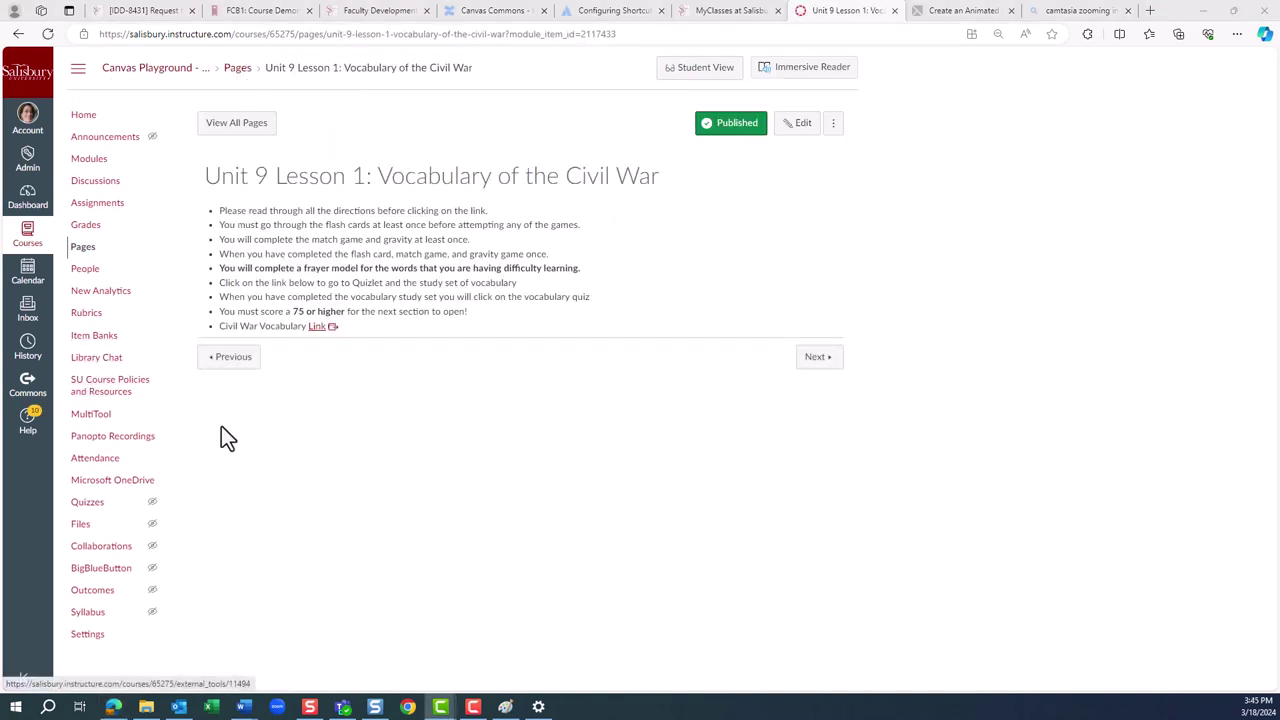
- Look through the course's Home page, Modules, Assignments and full list of Pages
left_click(85, 116)
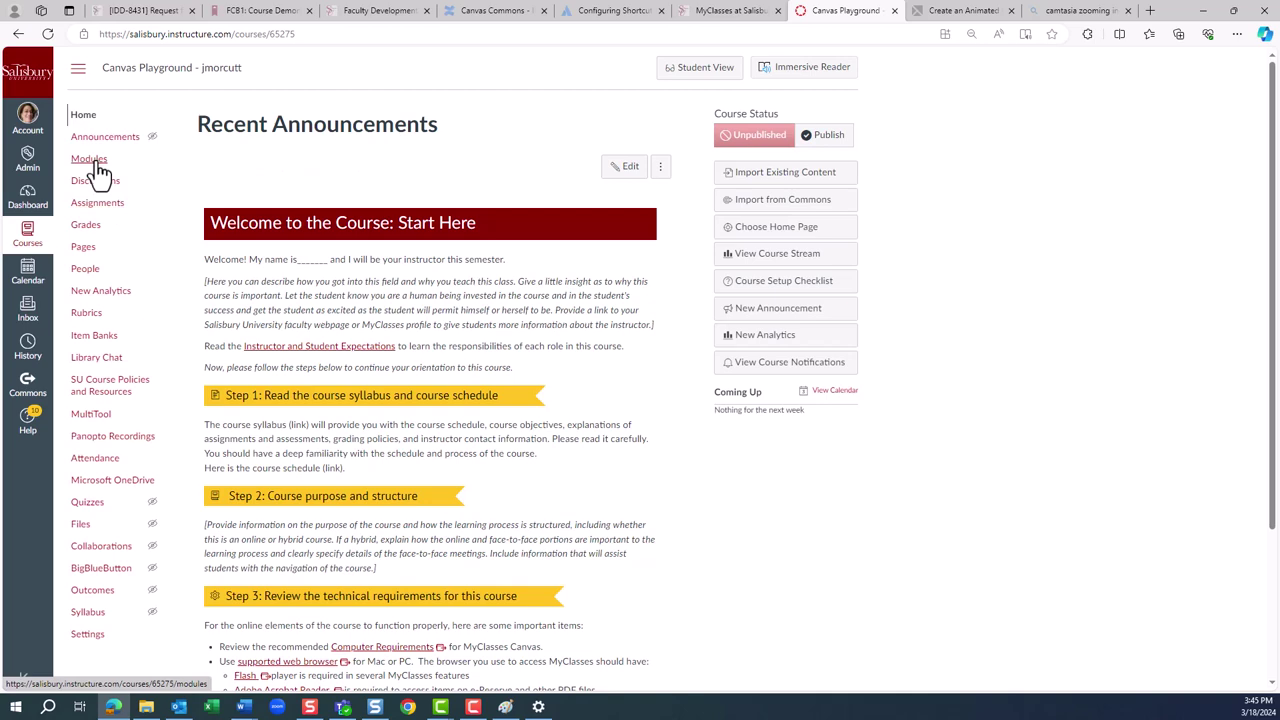
left_click(95, 162)
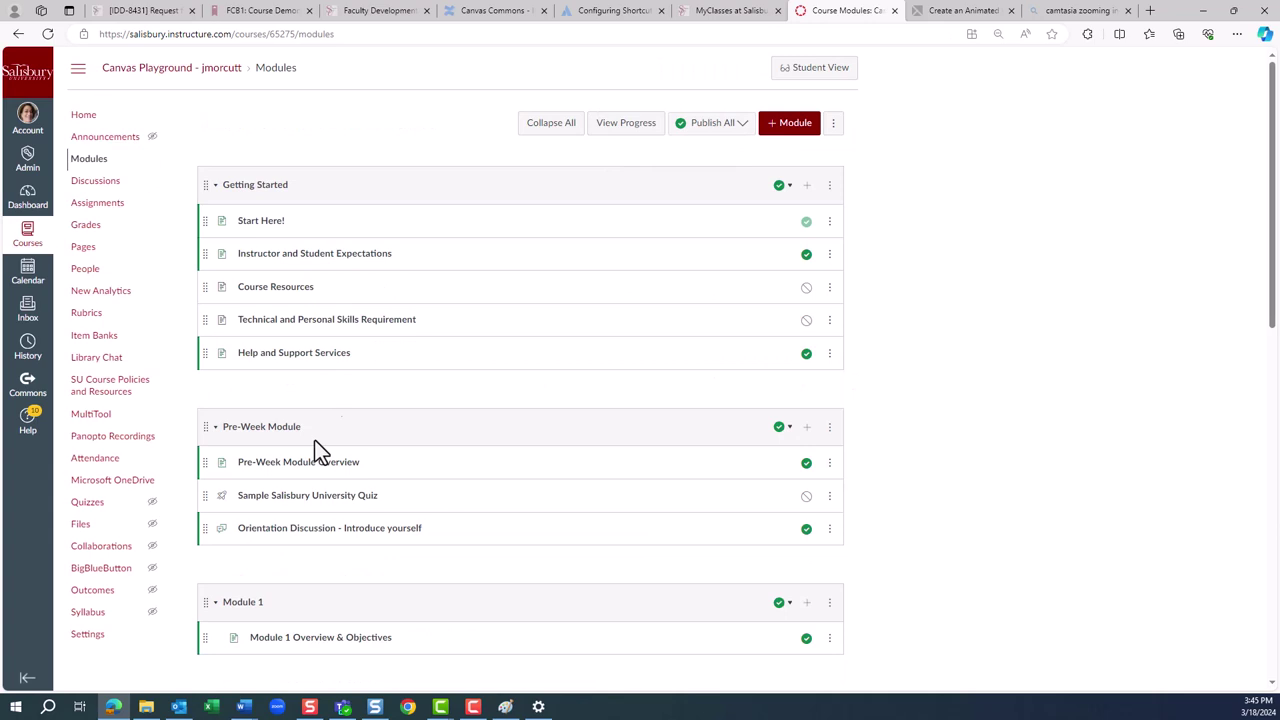
left_click(96, 212)
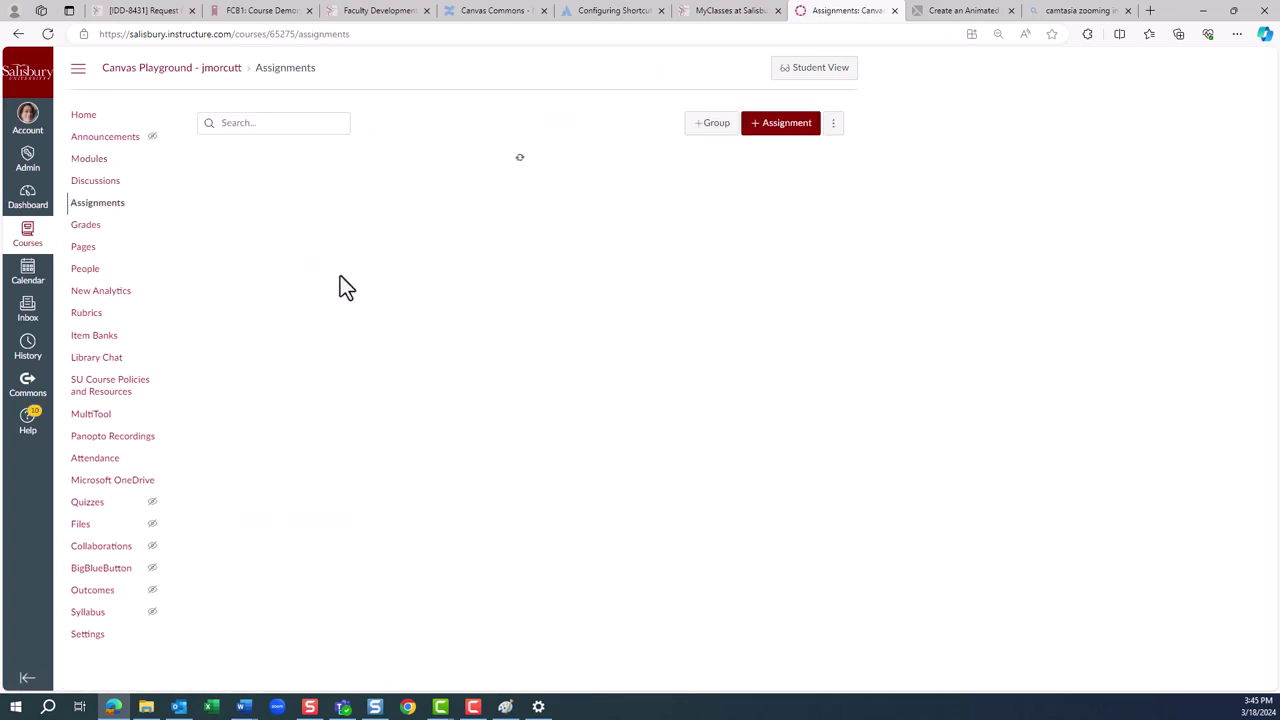
scroll(410, 410, "down", 1)
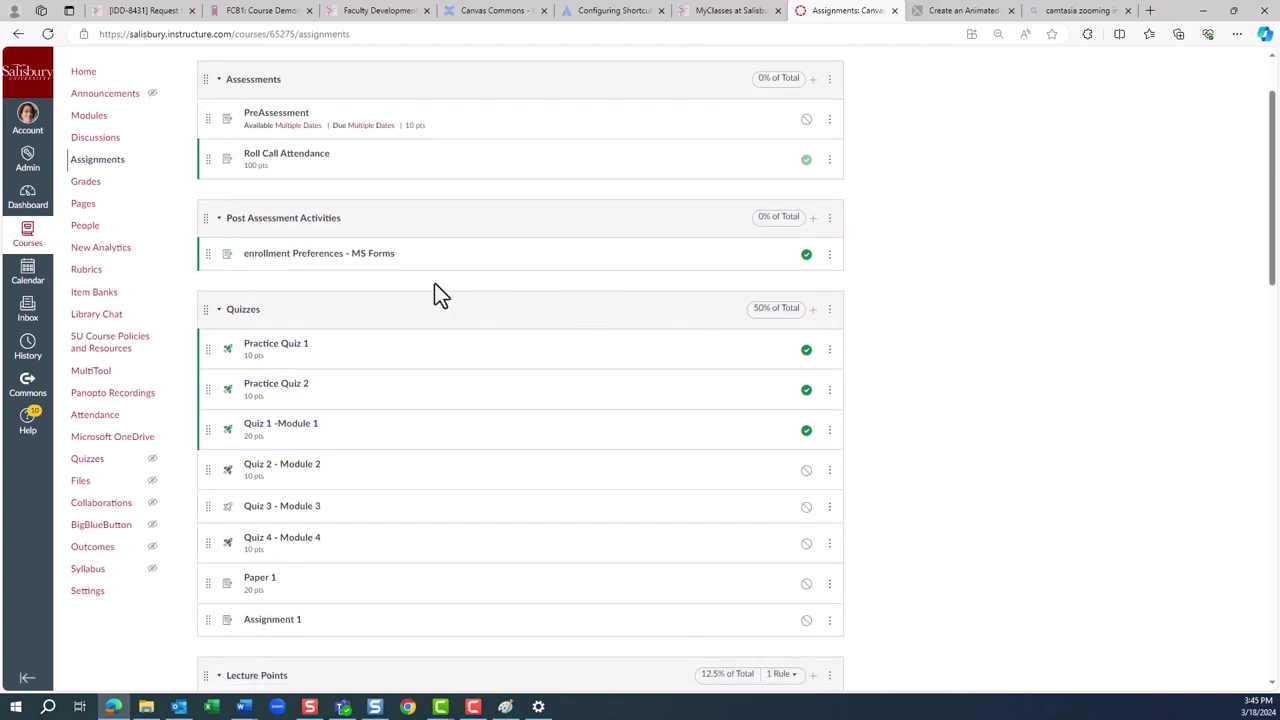
left_click(85, 205)
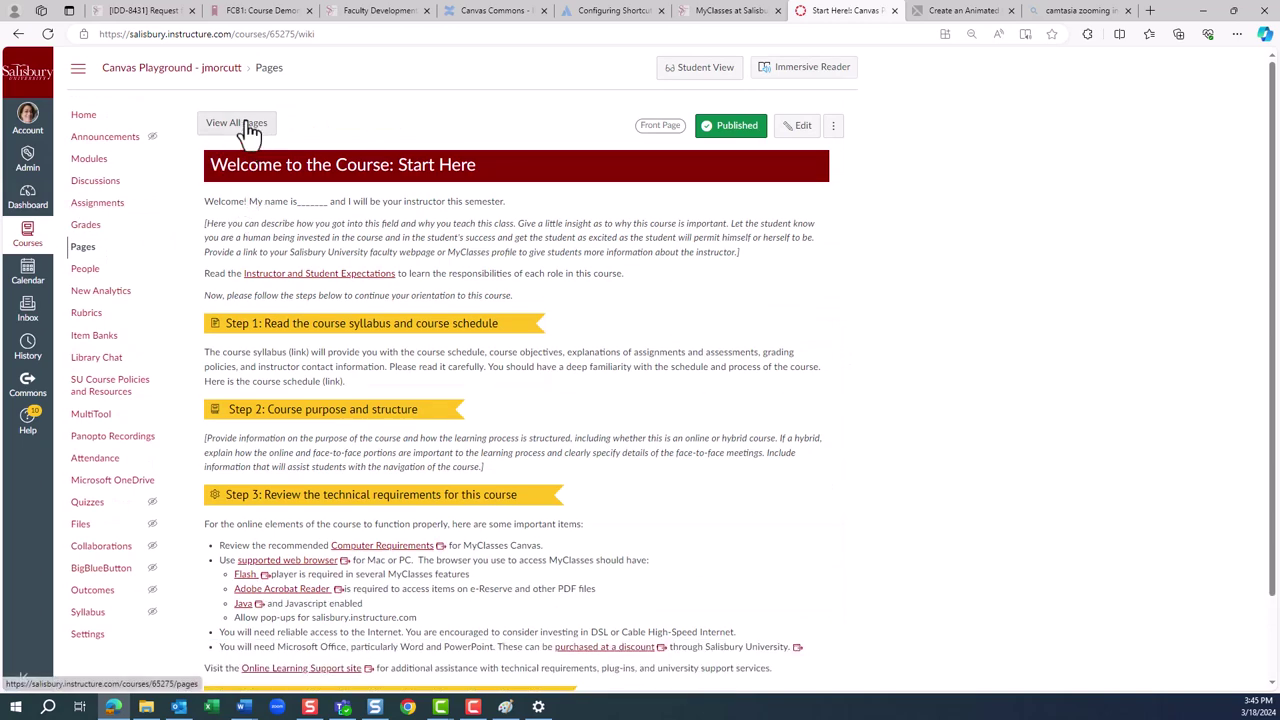
left_click(248, 126)
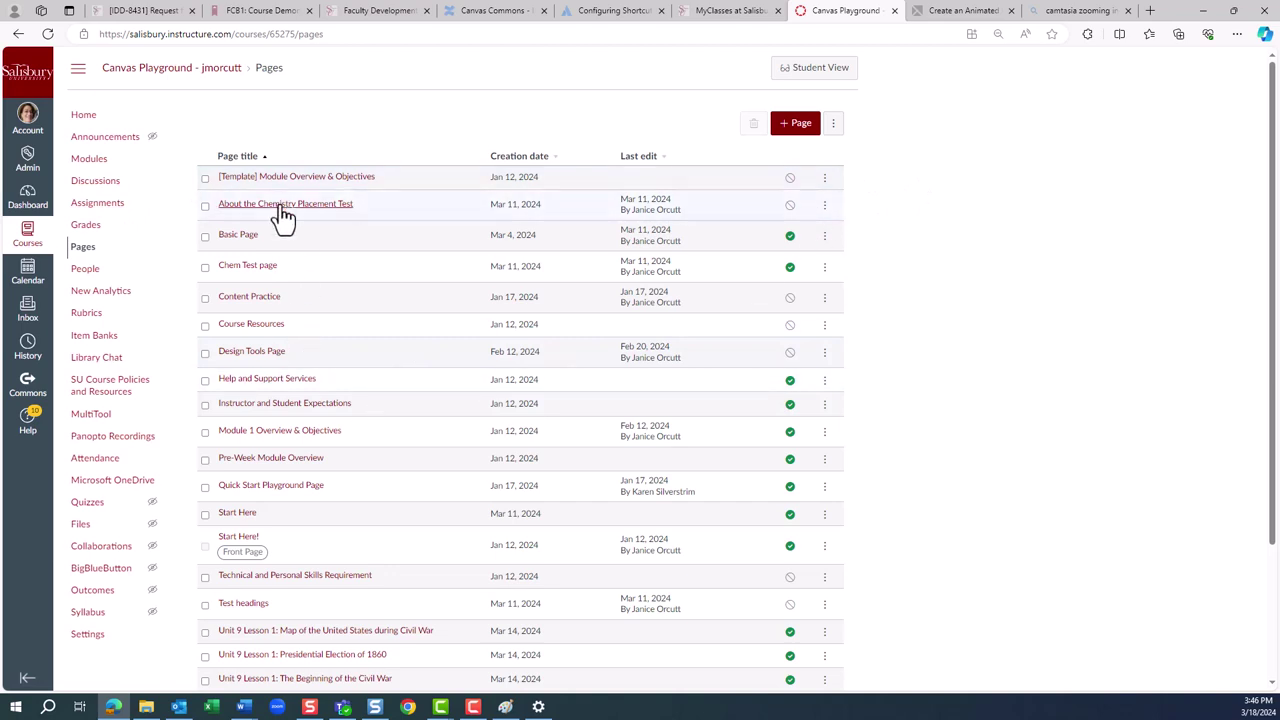
- Start sharing Practice Quiz 1 from the course's Assignments to Commons
left_click(94, 210)
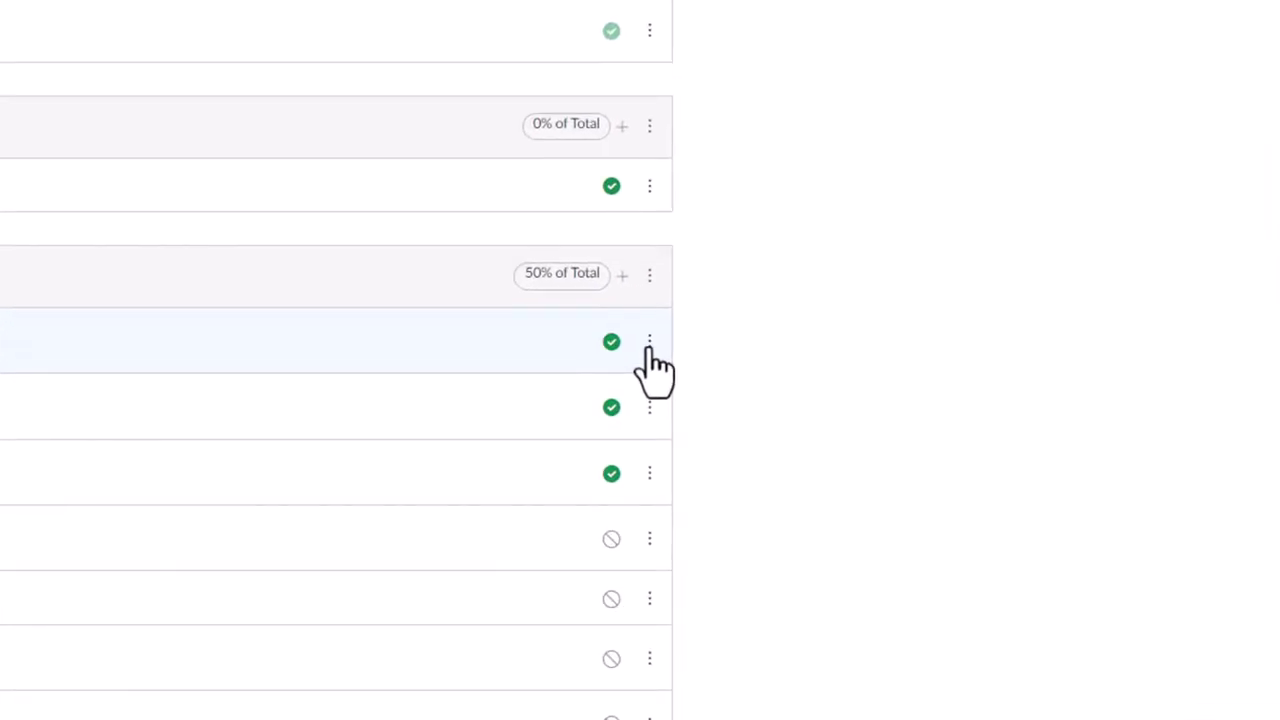
left_click(649, 345)
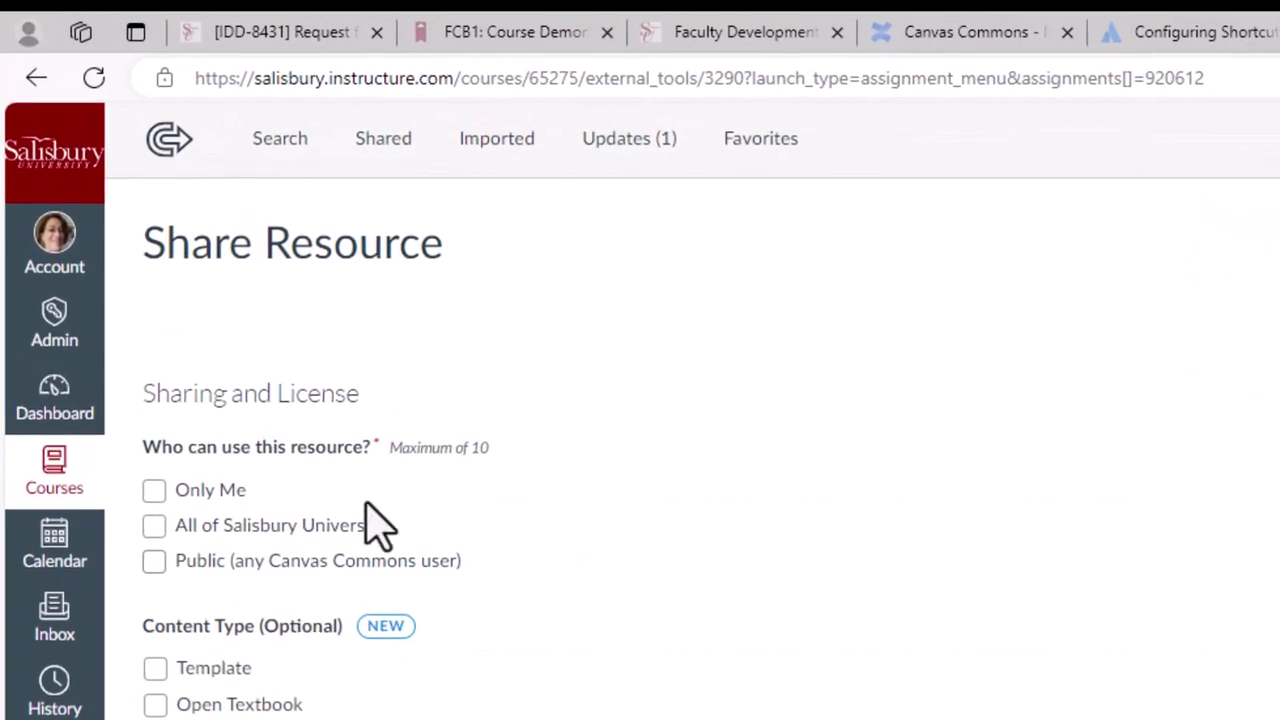
left_click(154, 492)
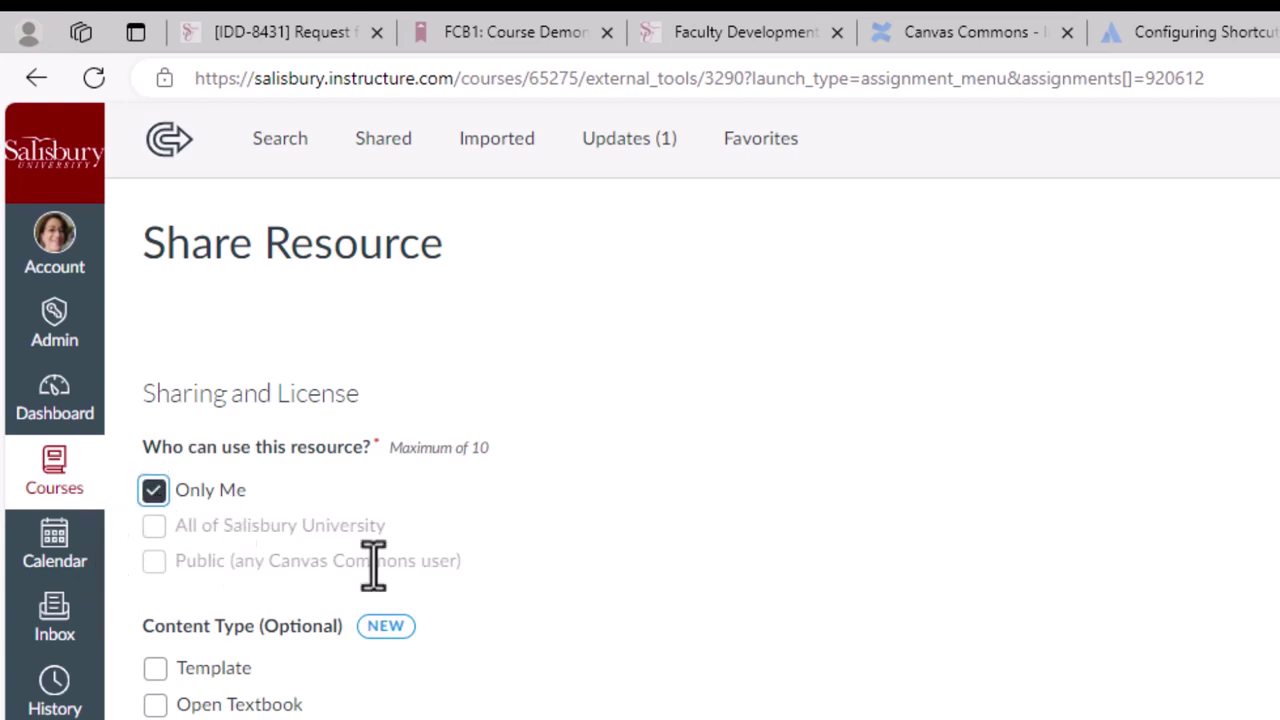
left_click(160, 555)
left_click(157, 494)
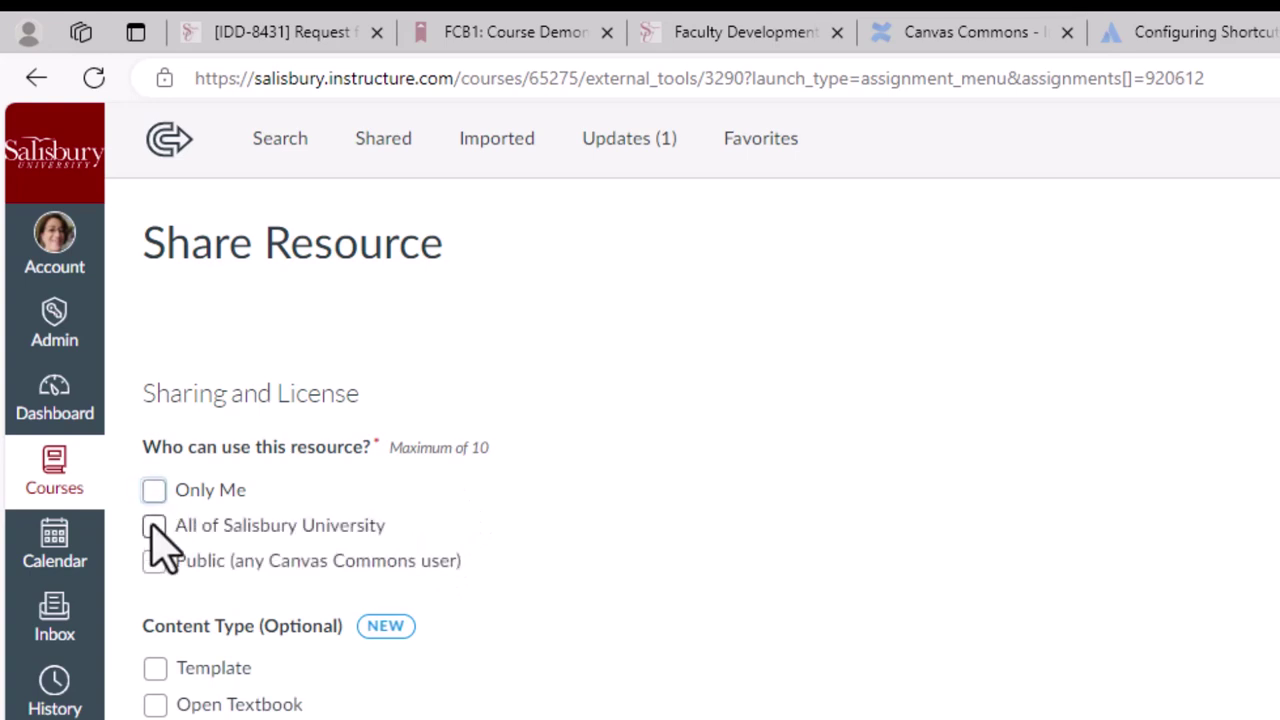
left_click(154, 527)
left_click(154, 527)
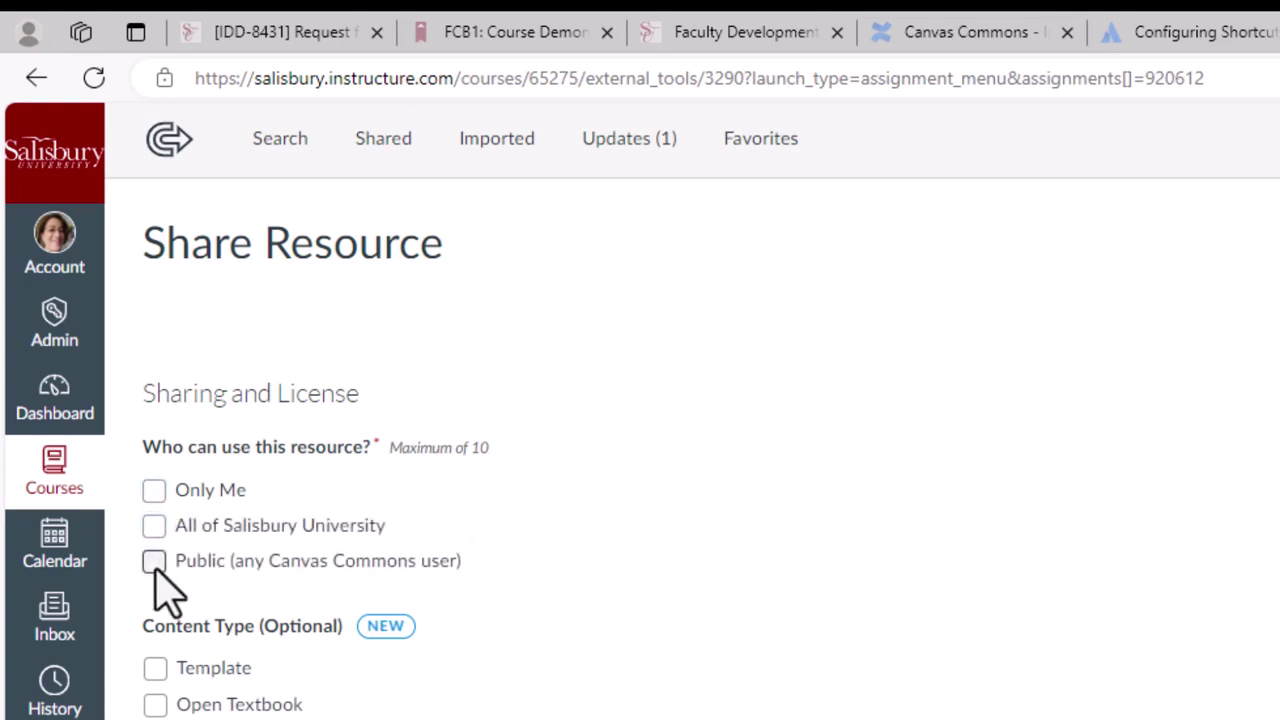
left_click(154, 562)
left_click(154, 562)
- Restrict the resource to Only Me and set its license to CC - Attribution NonCommercial ShareAlike
left_click(154, 491)
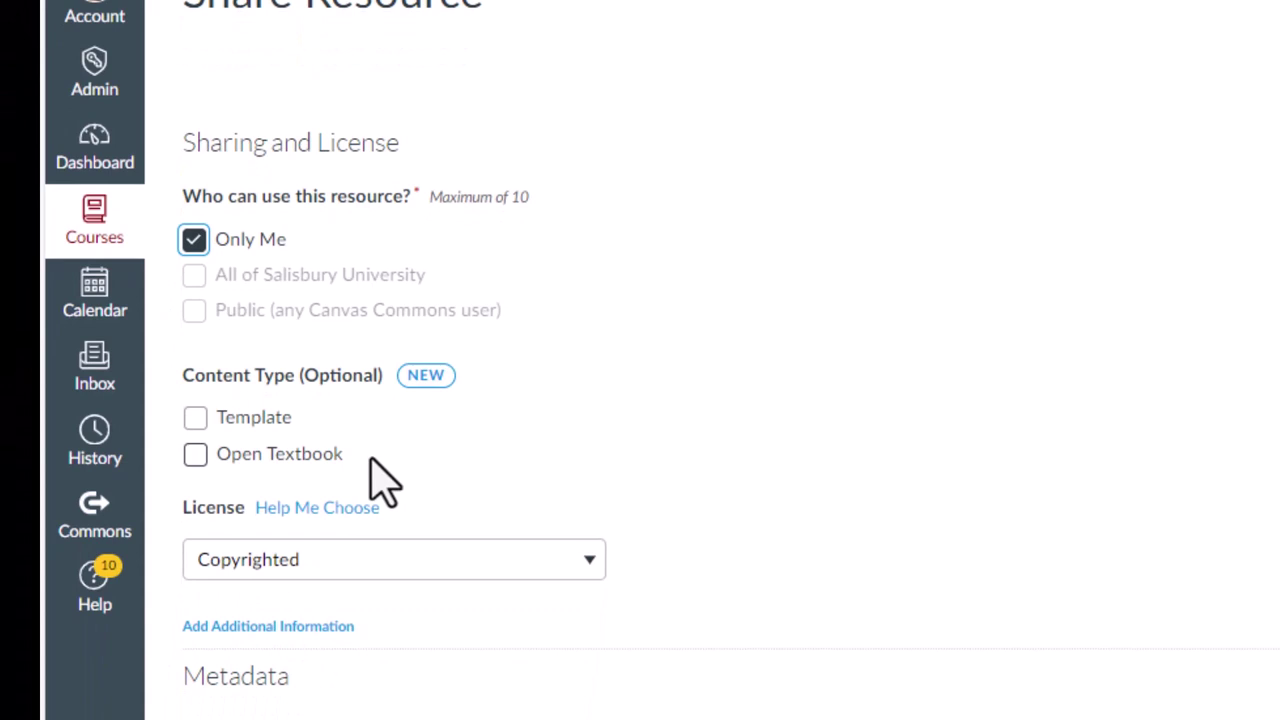
scroll(382, 453, "down", 2)
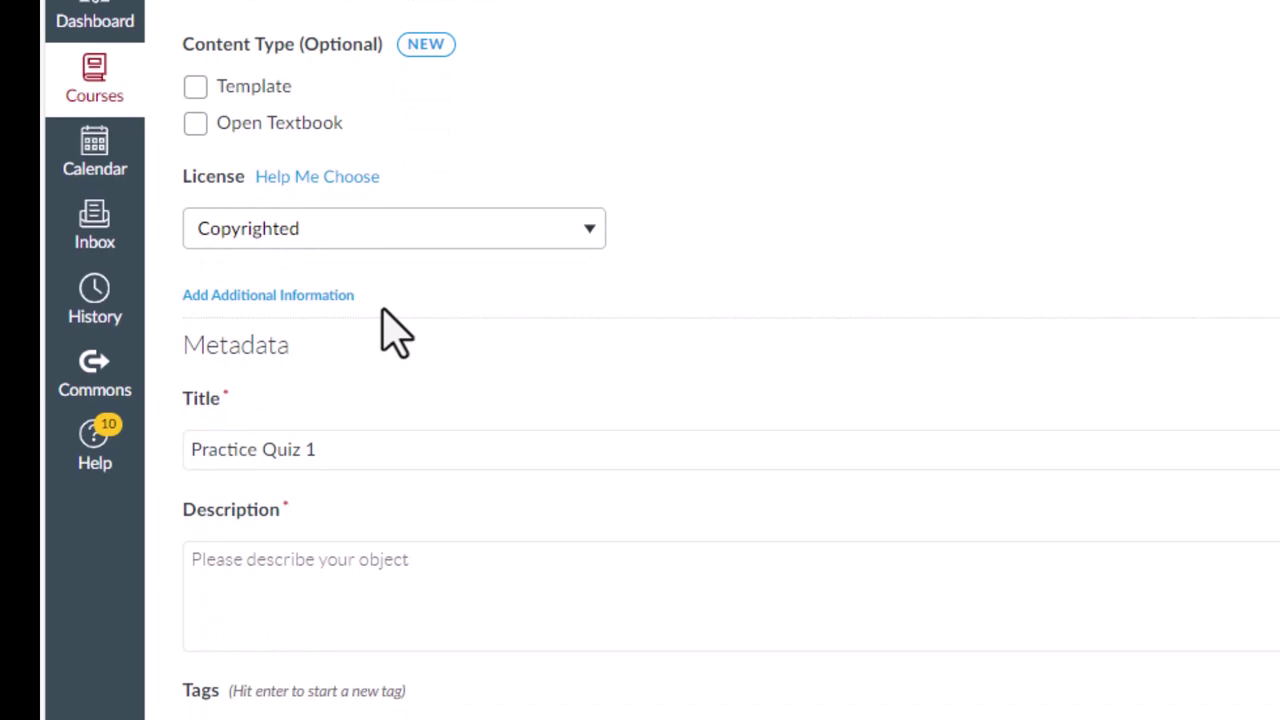
left_click(590, 228)
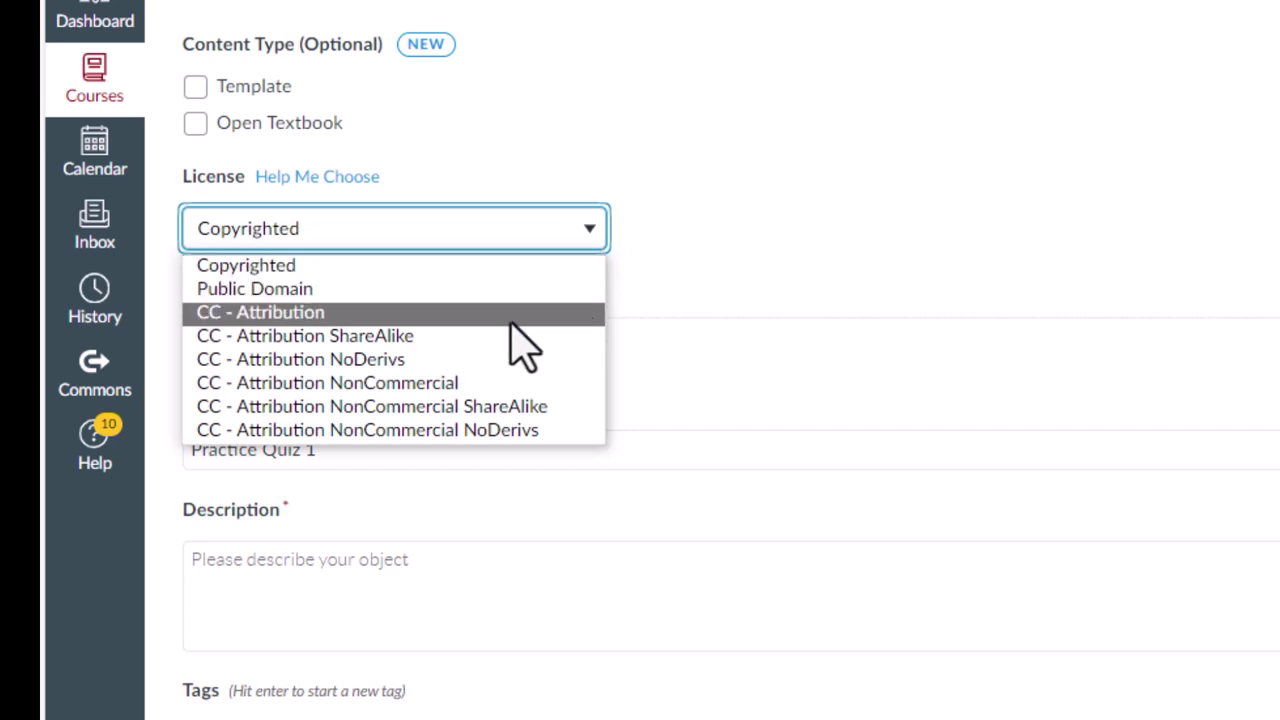
left_click(477, 408)
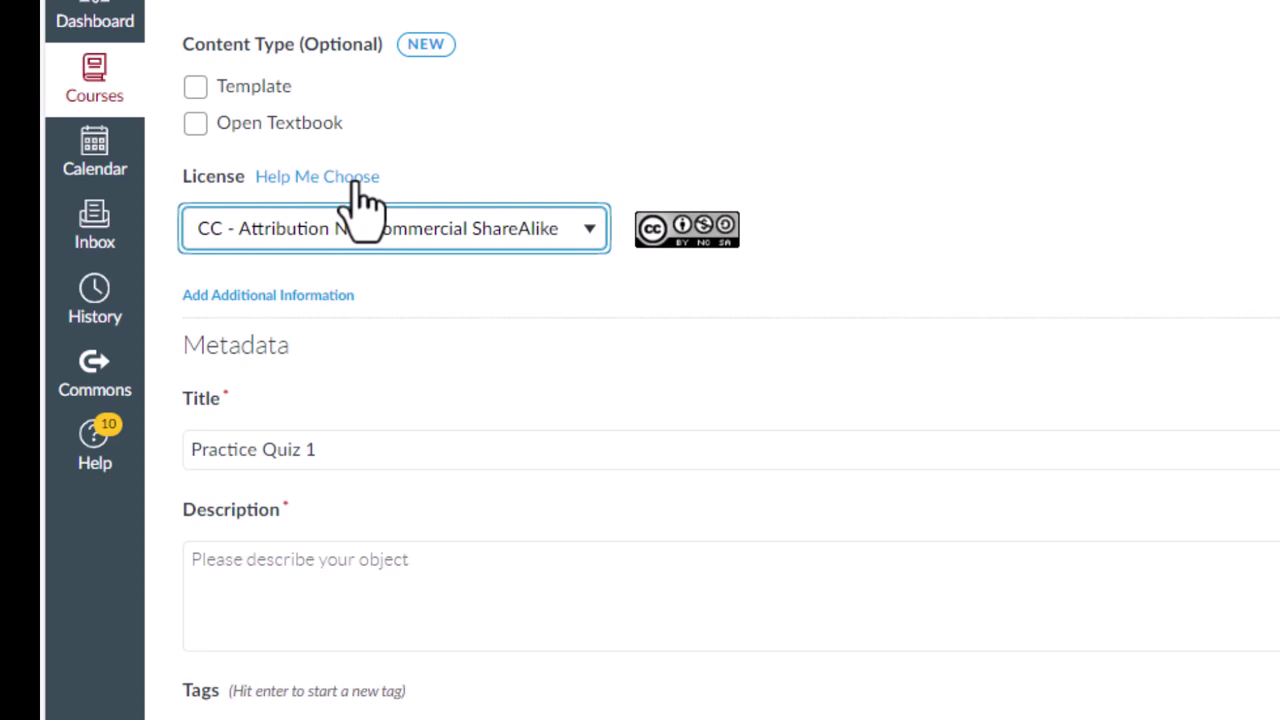
- Keep the title Practice Quiz 1 and enter the description "AN introductory Quiz"
scroll(395, 330, "down", 2)
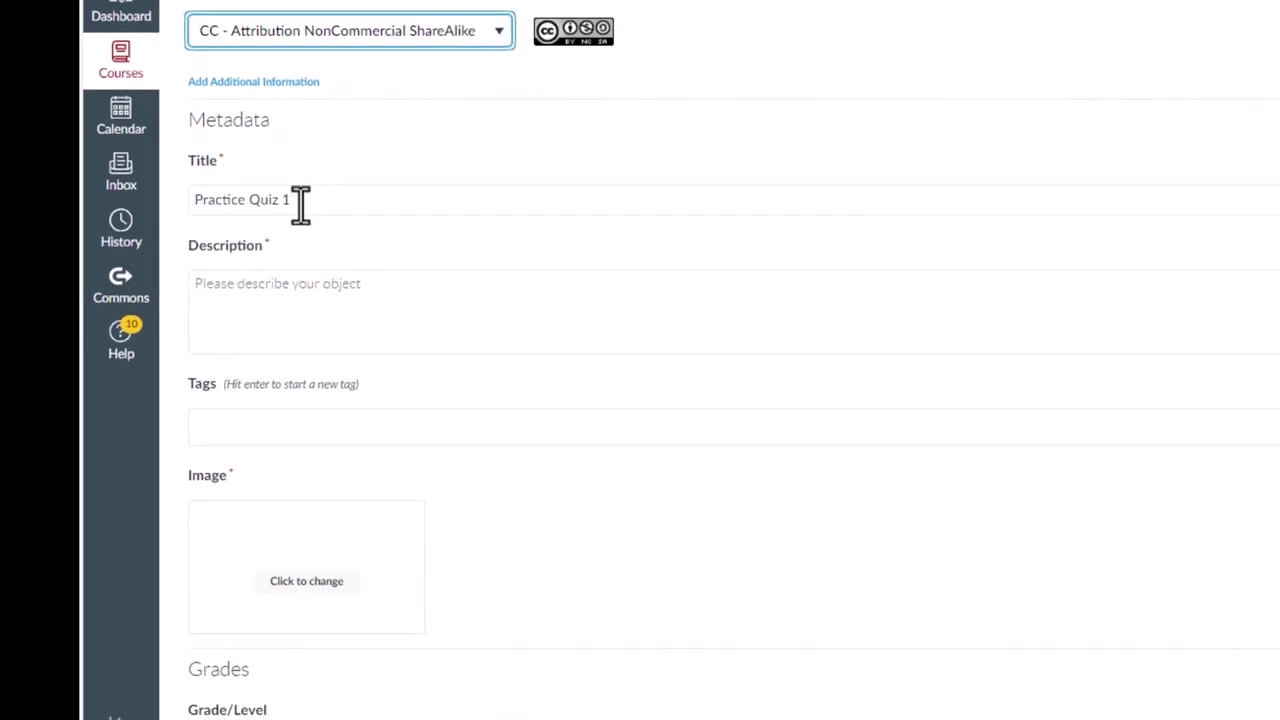
left_click(300, 205)
left_click_drag(300, 205, 189, 203)
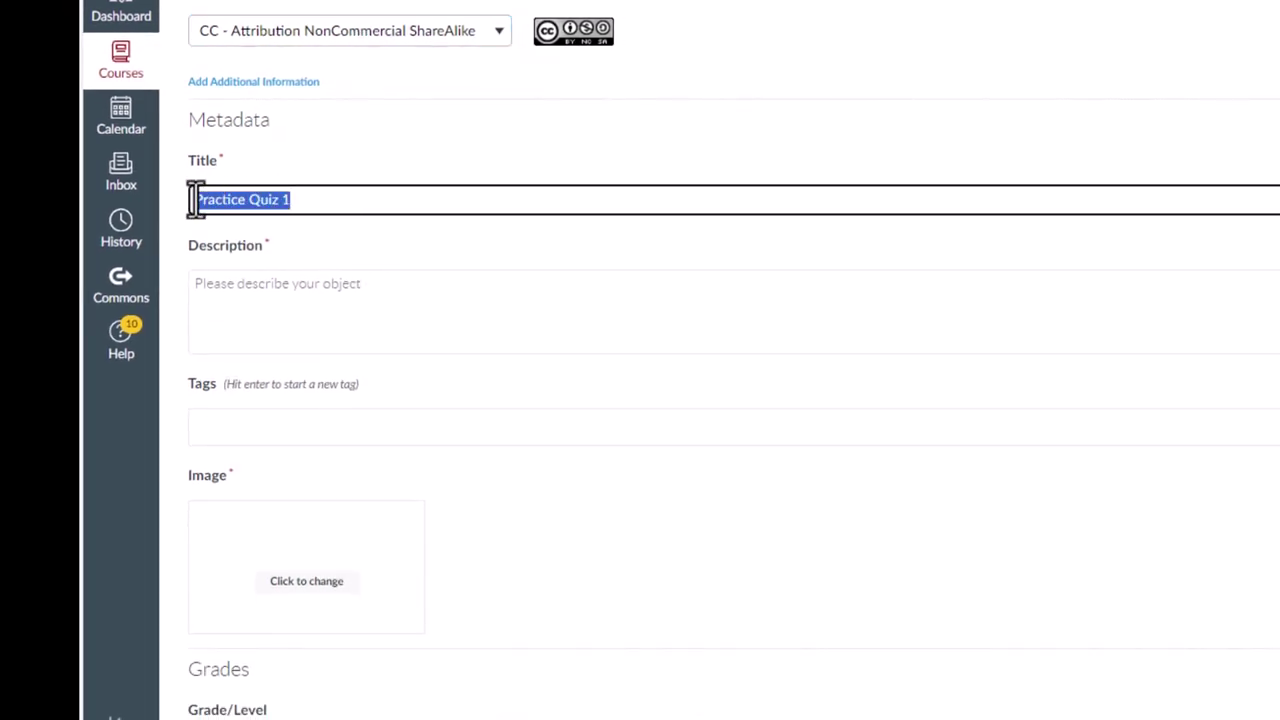
left_click(317, 289)
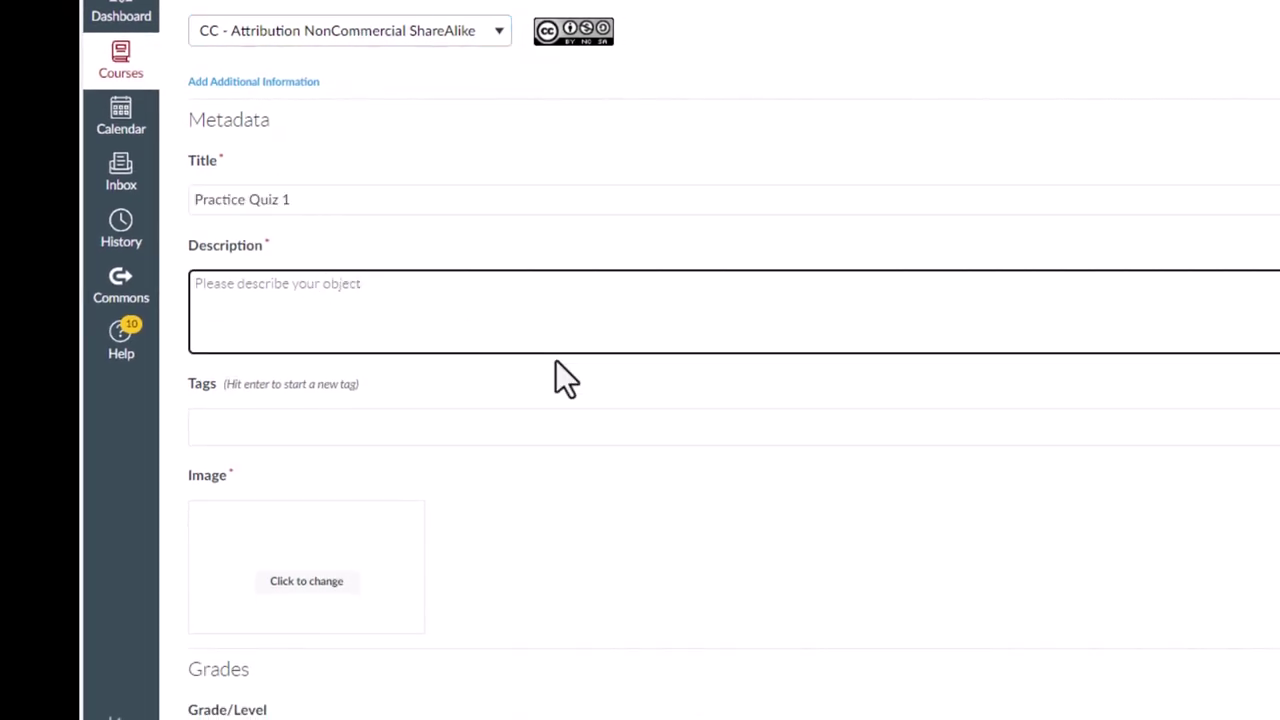
type("AN in")
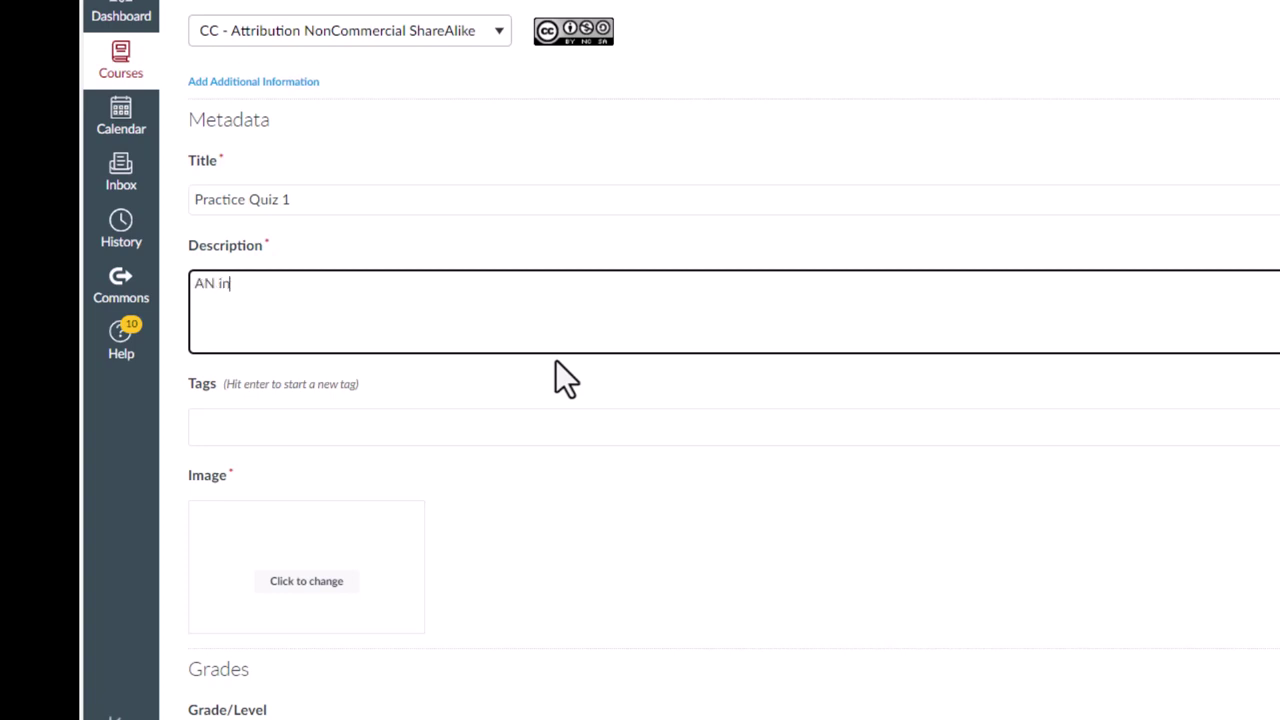
type("troductory ")
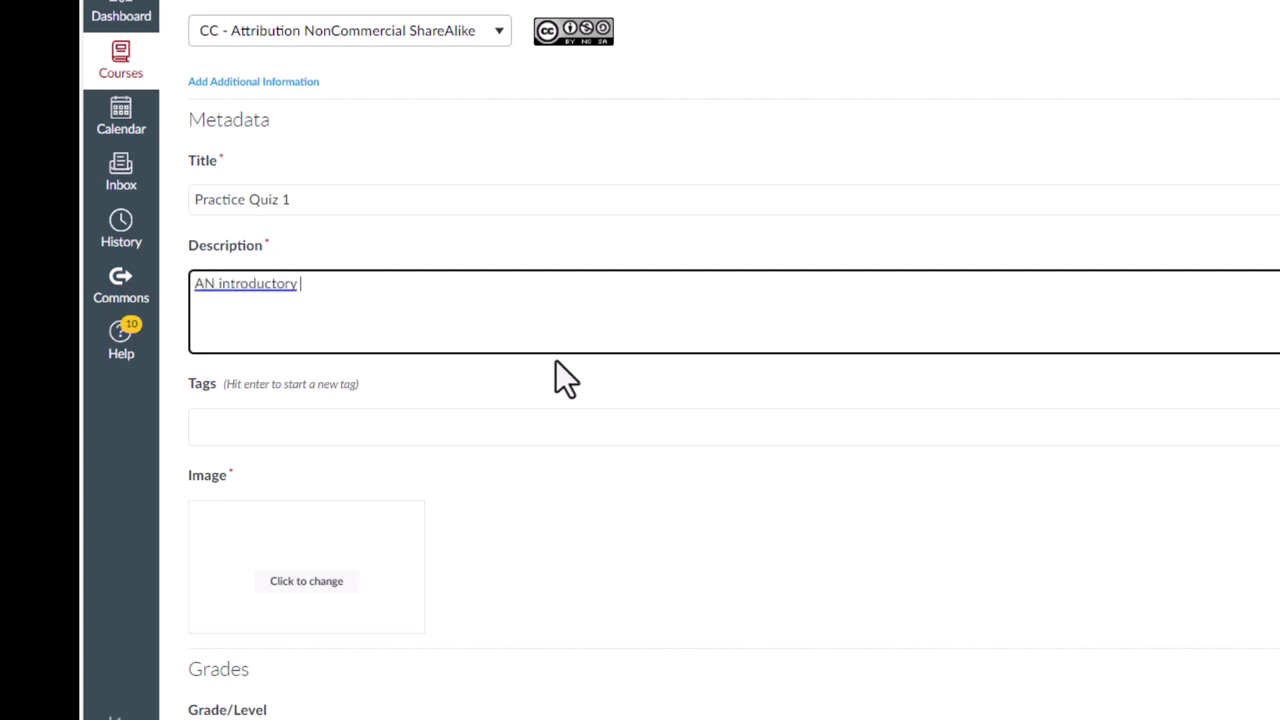
type("Quiz")
- Add the tags "Practi Quiz" and "Introductions" to the resource
left_click(244, 420)
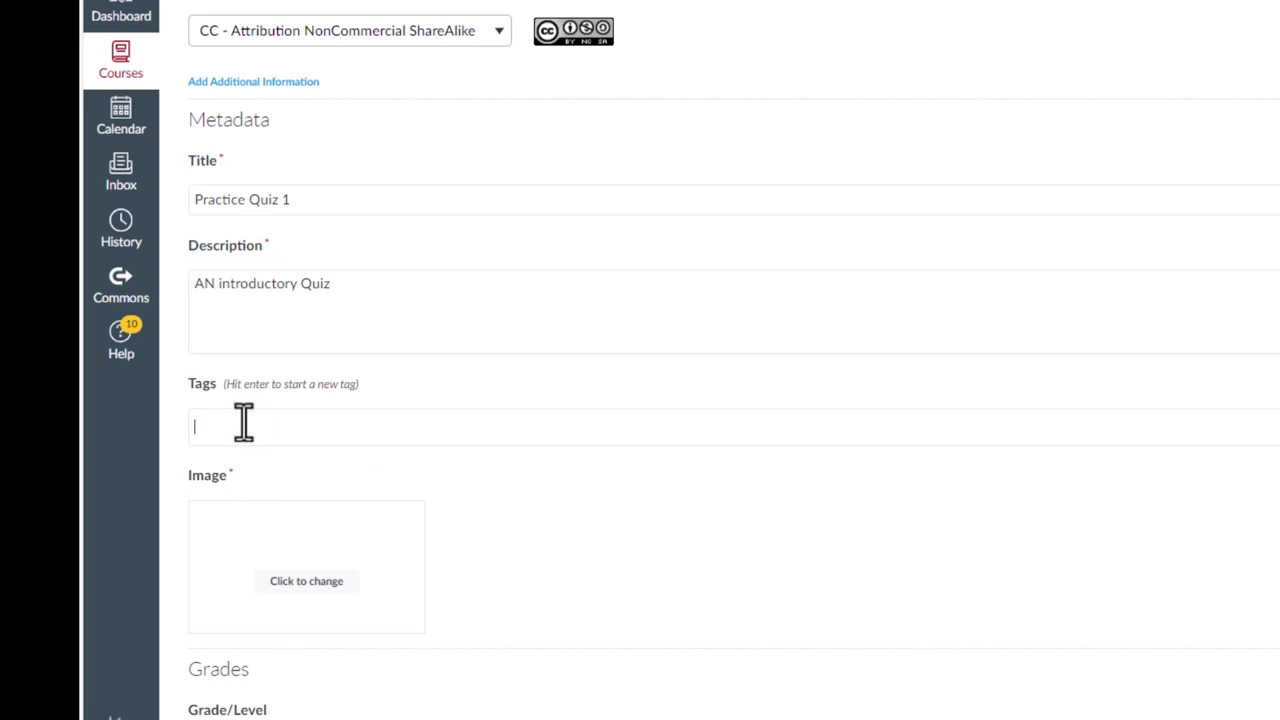
type("Practi")
type("ce Quiz")
key("Return")
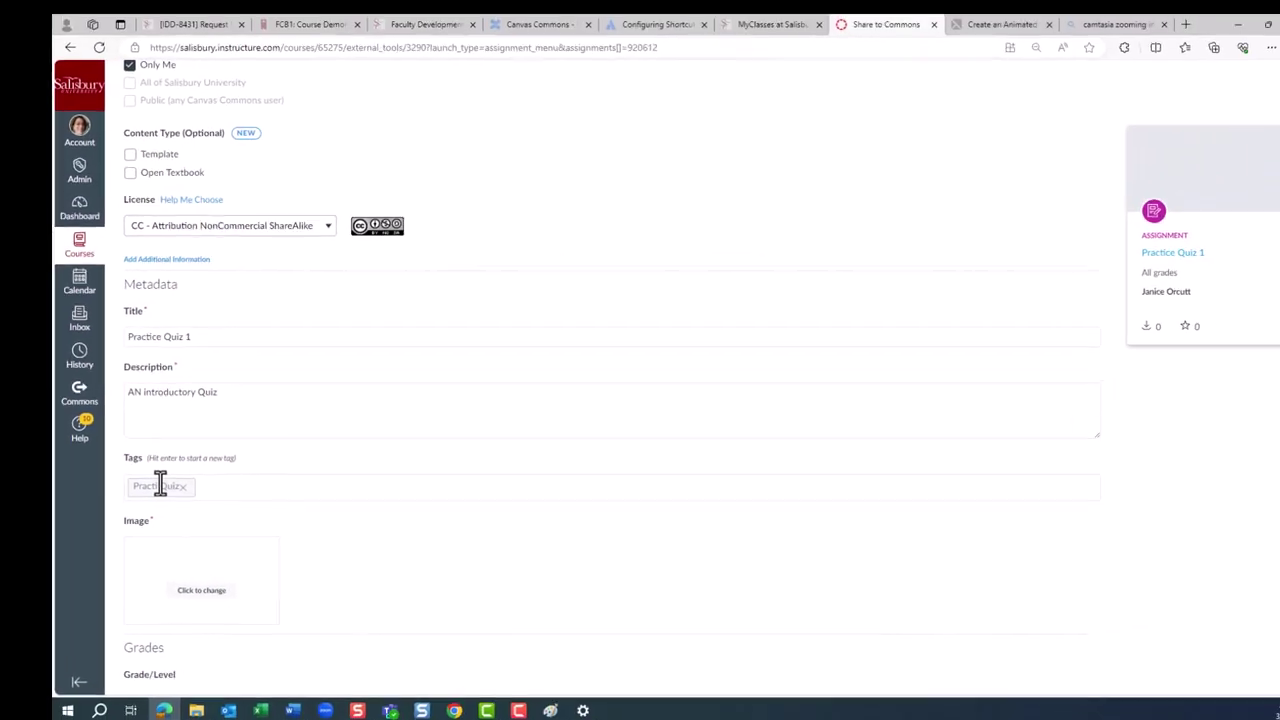
type("In")
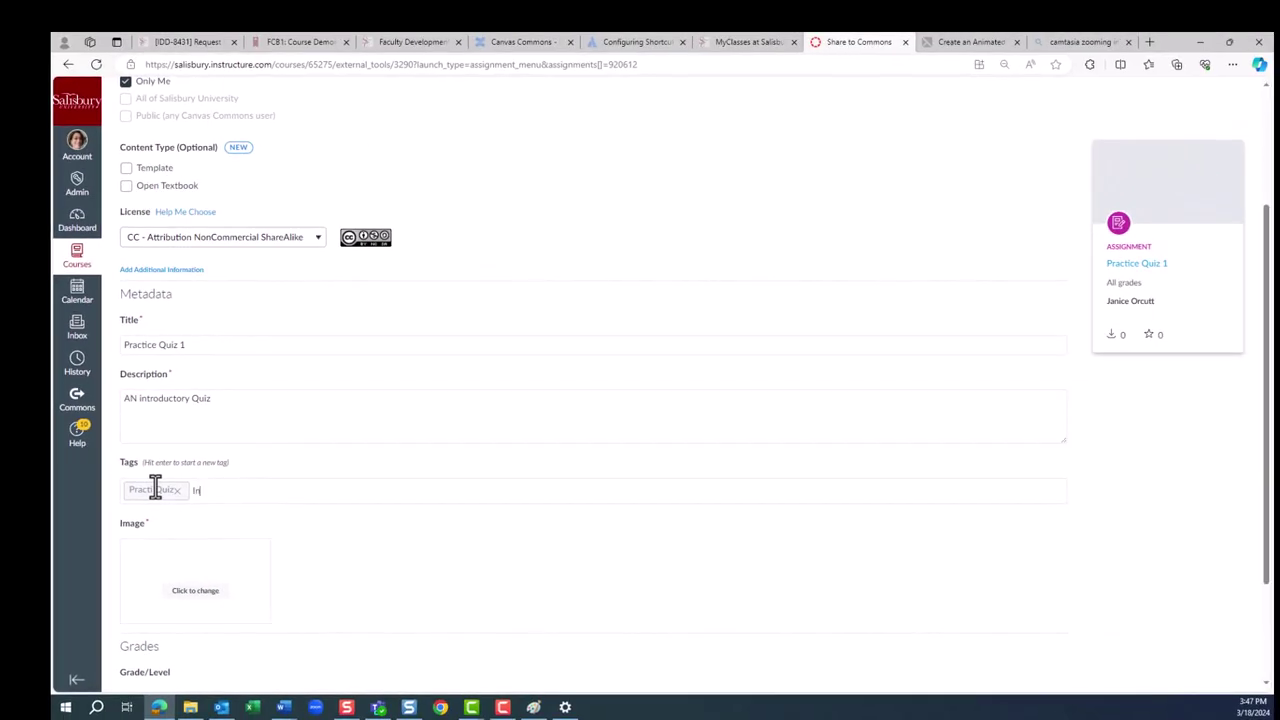
type("troductions")
key("Return")
- Upload the "quiz" picture from the canvas commons folder as the resource's image
left_click(200, 598)
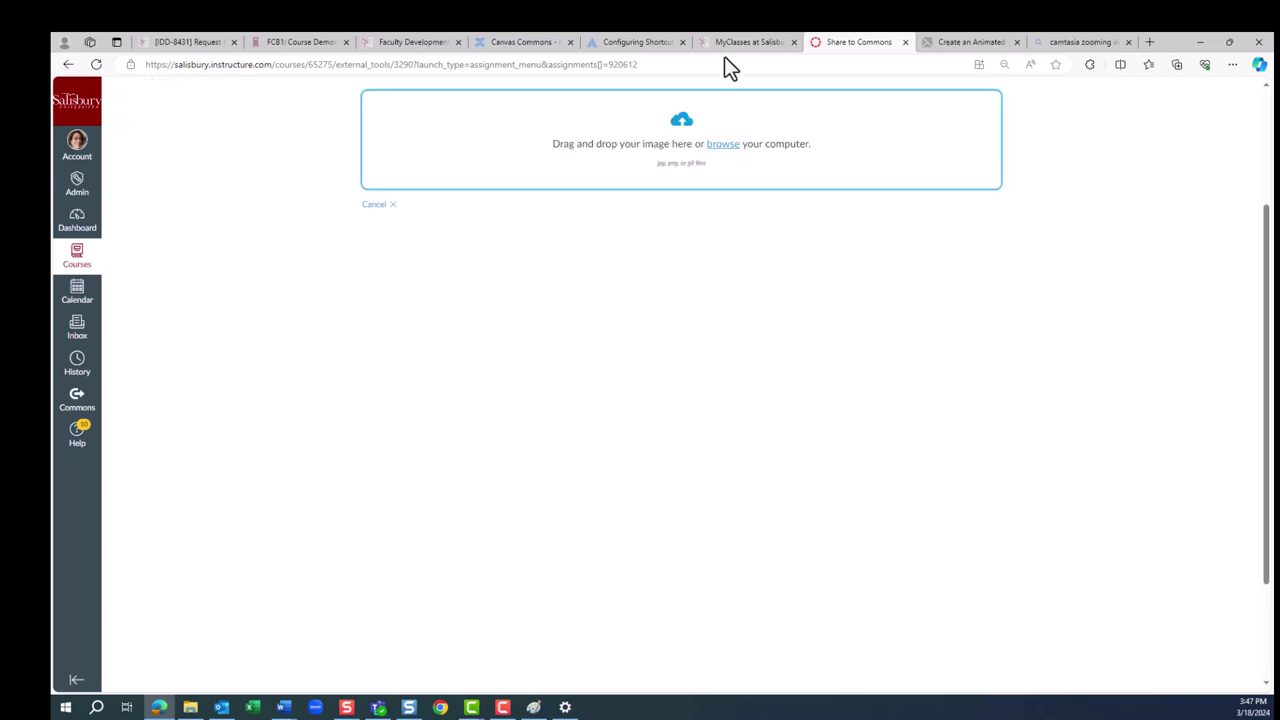
left_click(724, 145)
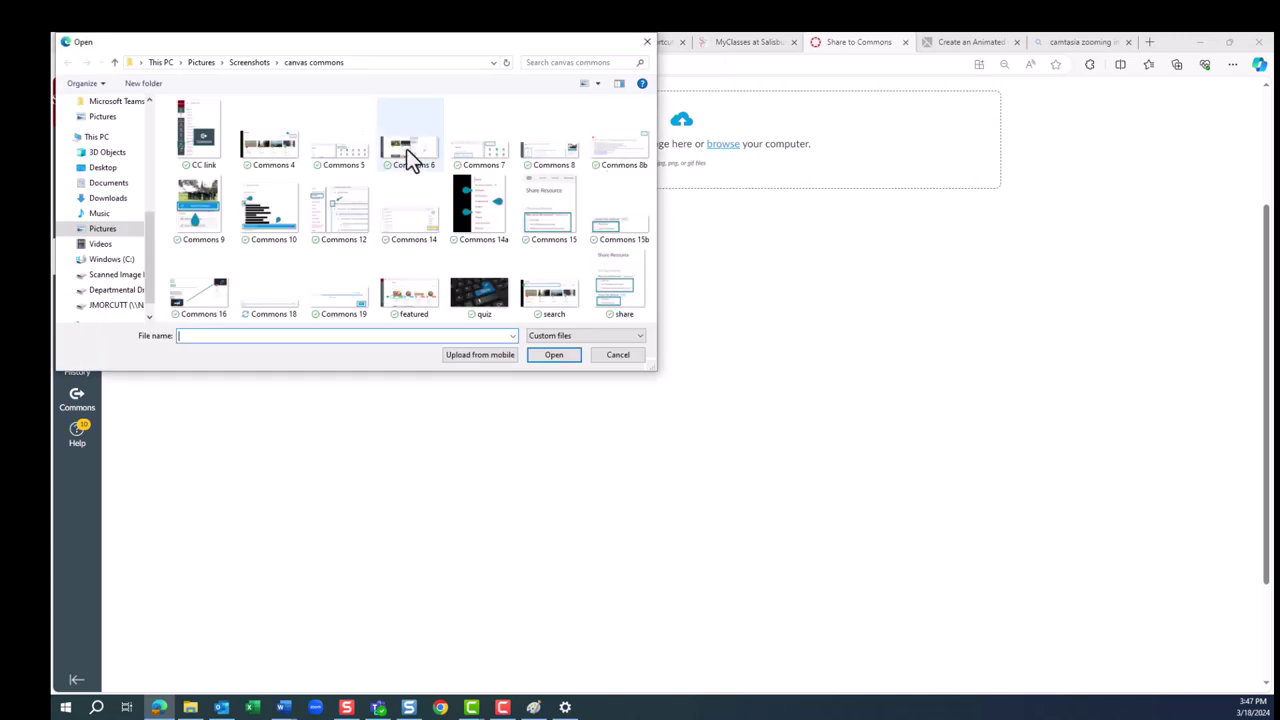
left_click(482, 290)
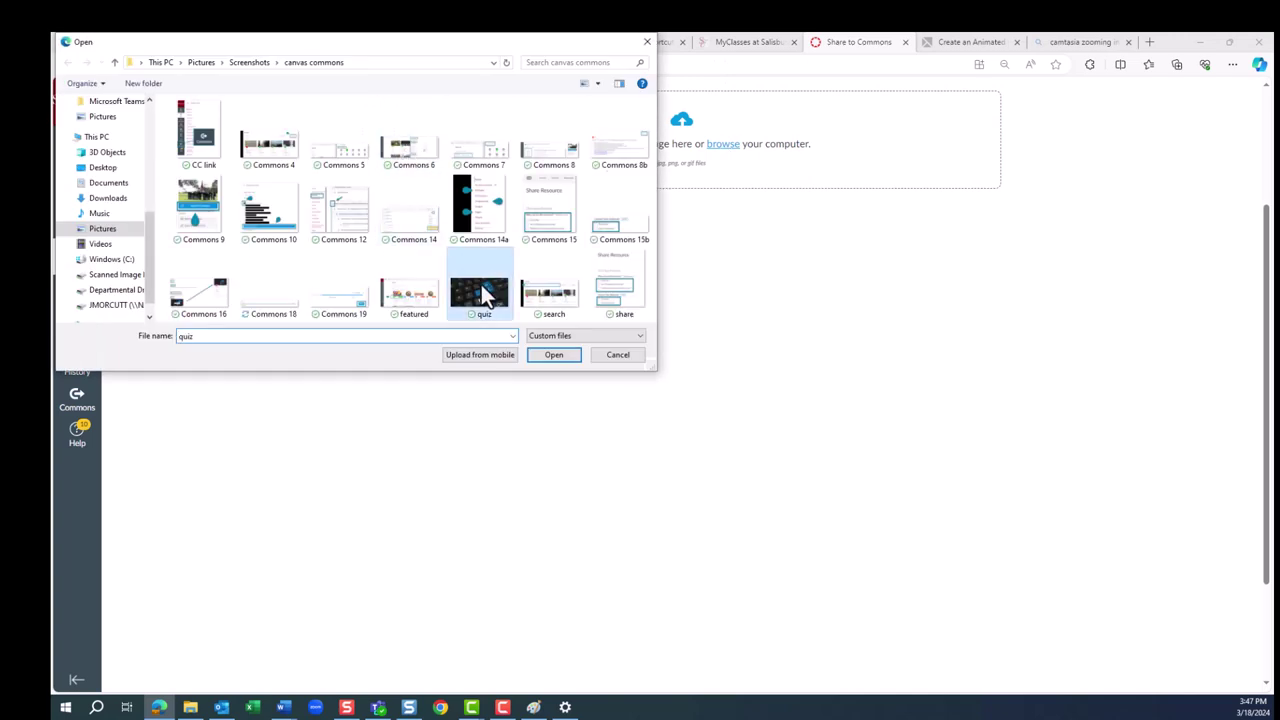
left_click(553, 355)
left_click(716, 236)
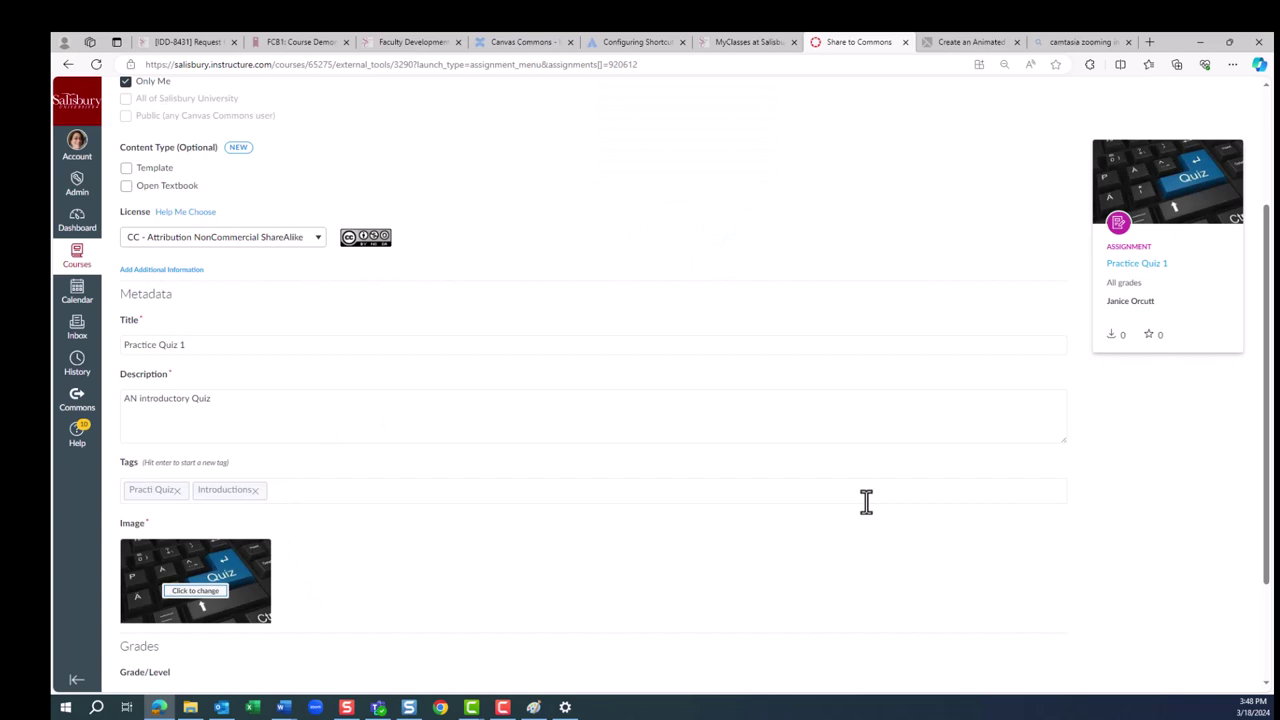
- Set the resource's grade level range from Undergraduate to Graduate
scroll(980, 500, "down", 3)
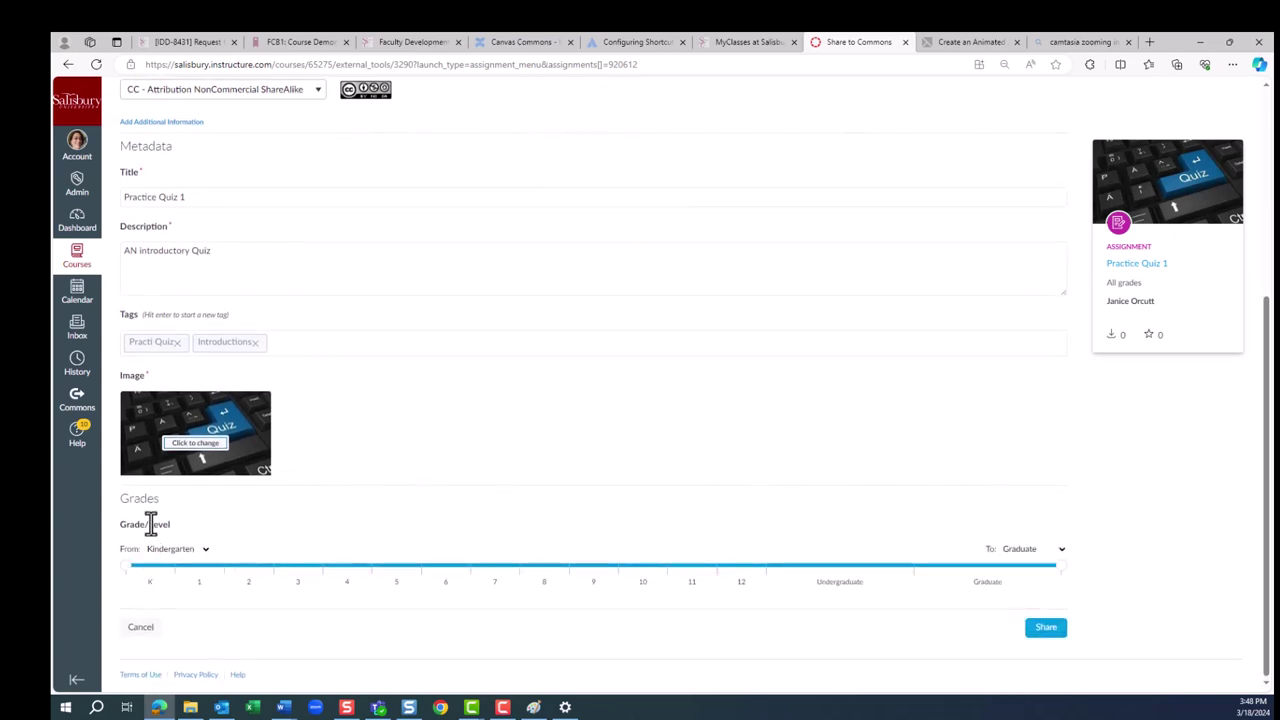
left_click(127, 568)
left_click_drag(126, 567, 759, 592)
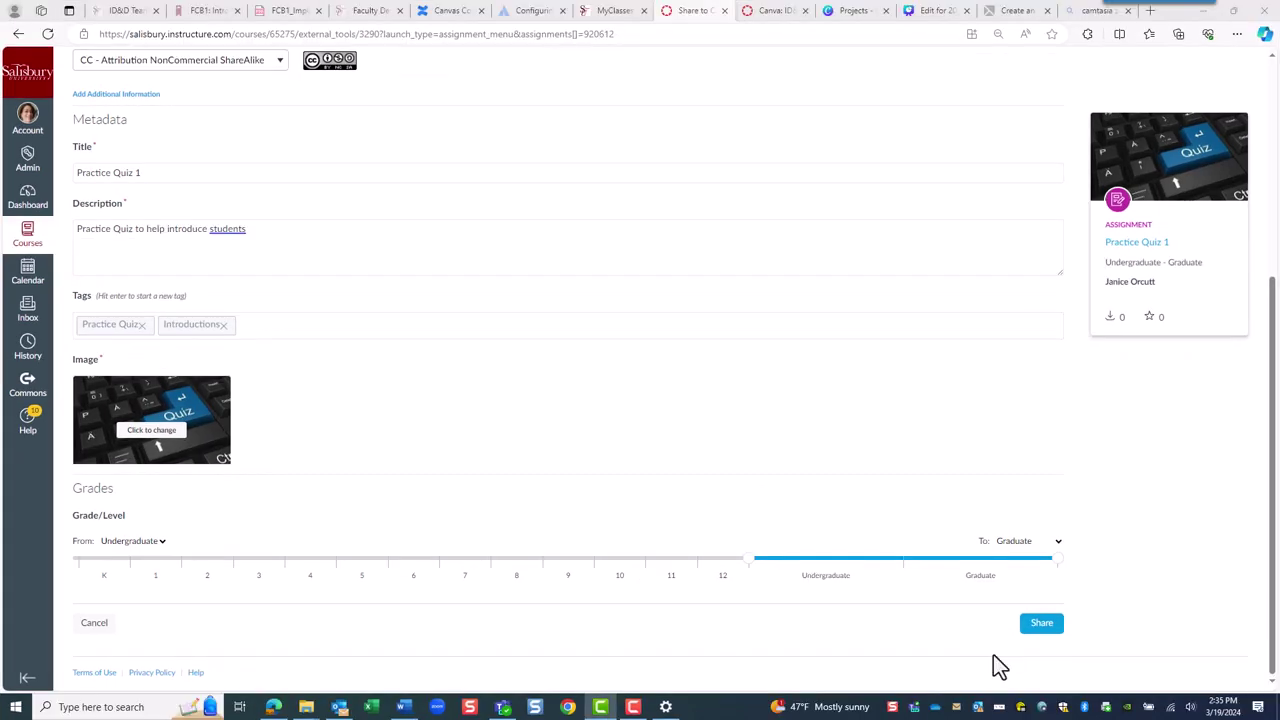
- Review the completed form and share Practice Quiz 1 to Commons
left_click(1030, 624)
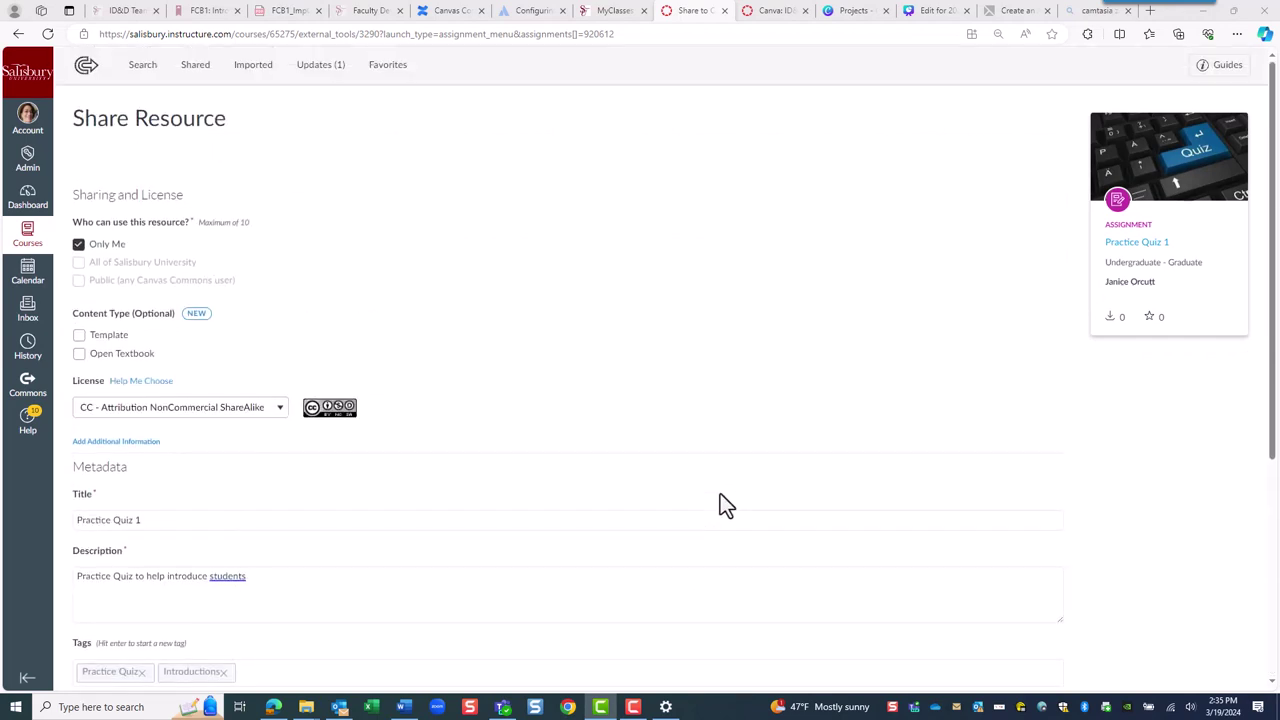
scroll(725, 505, "down", 4)
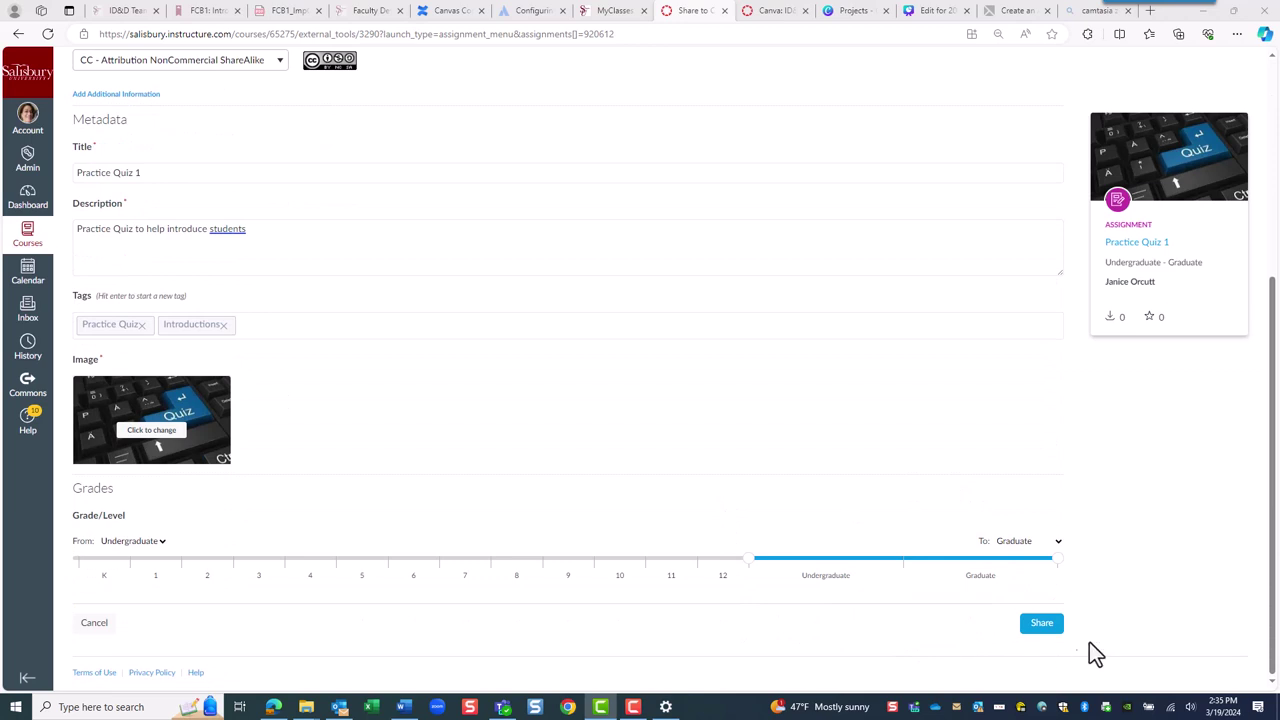
left_click(1043, 624)
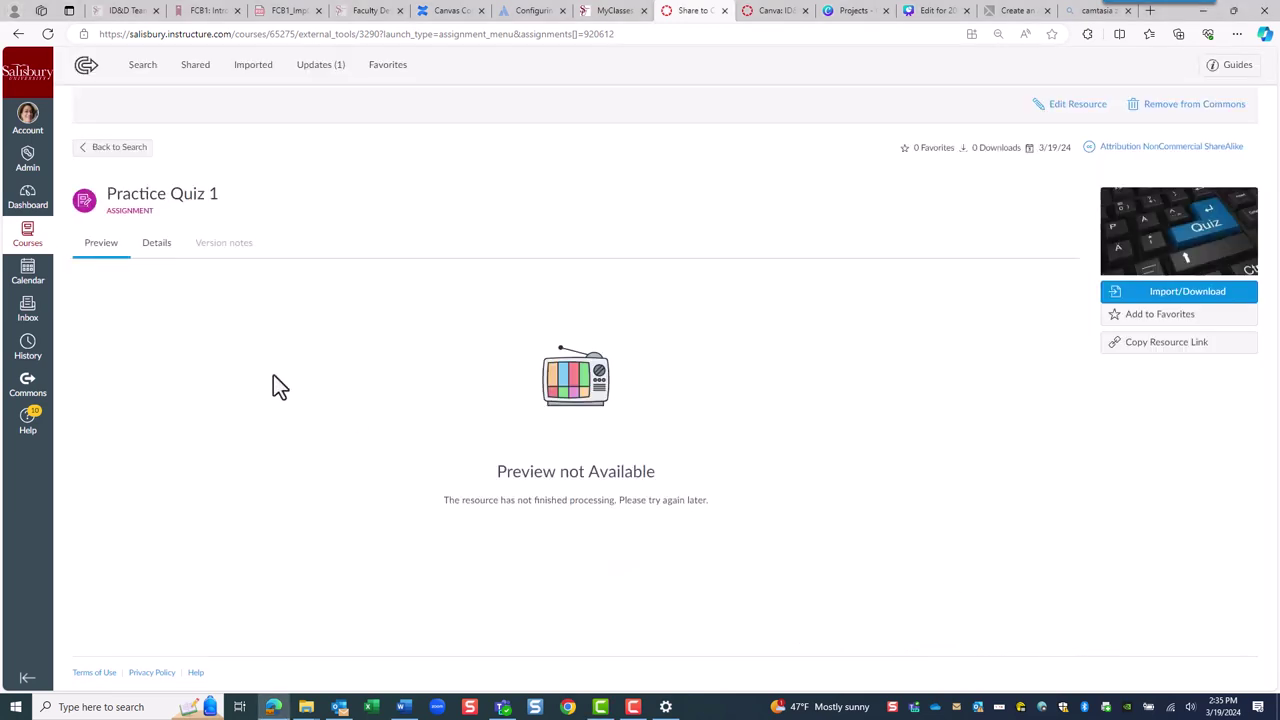
- Return to the Commons search and look through the undergraduate and graduate resources from Salisbury University
left_click(92, 160)
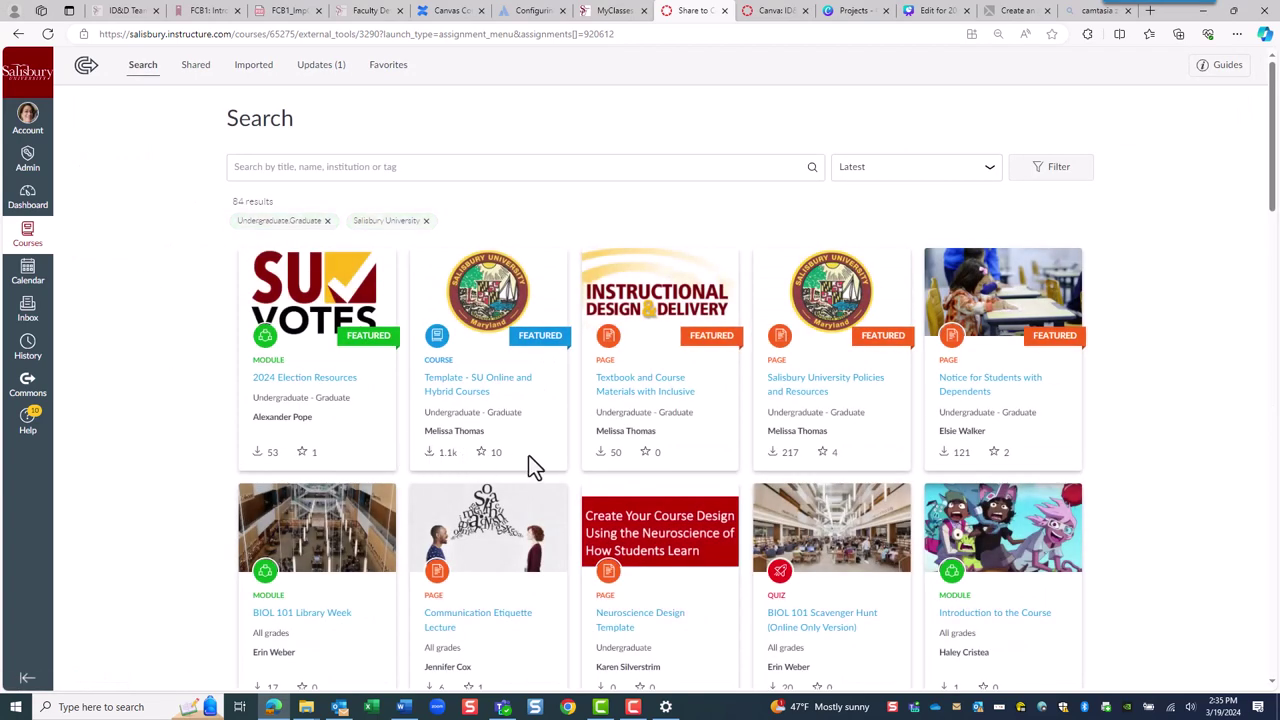
scroll(533, 467, "down", 2)
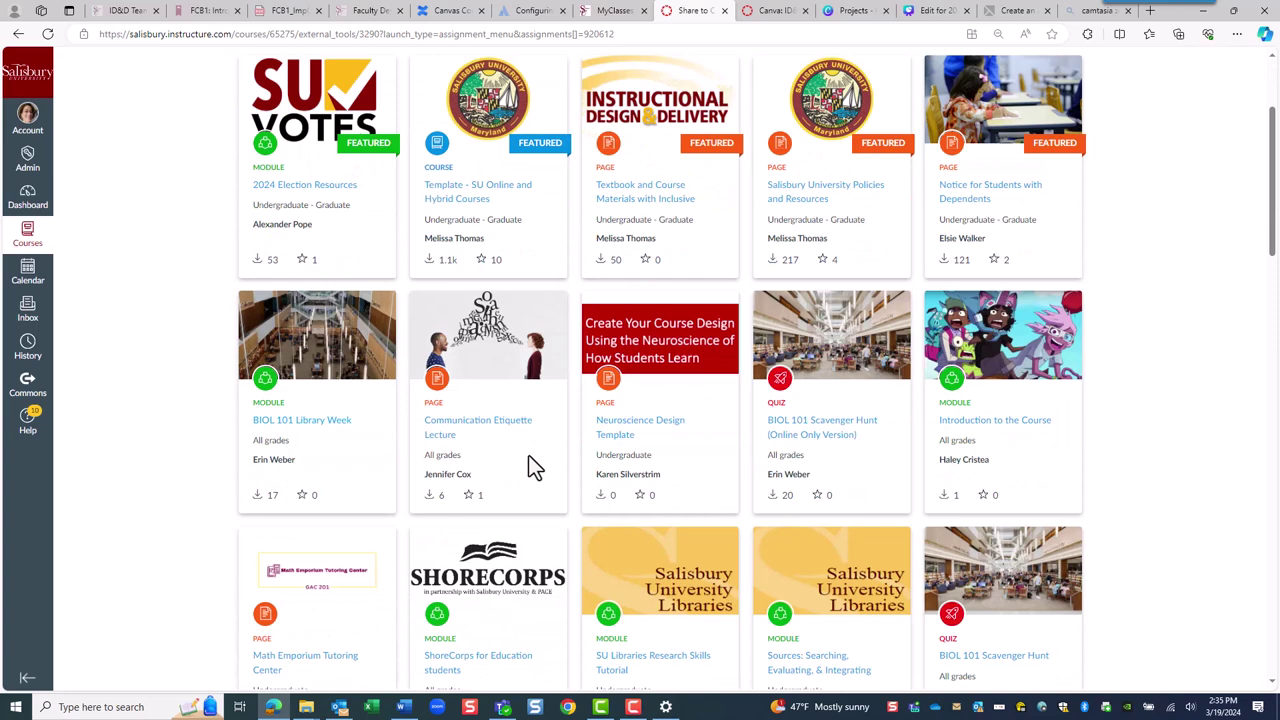
scroll(533, 467, "down", 1)
scroll(533, 467, "down", 1)
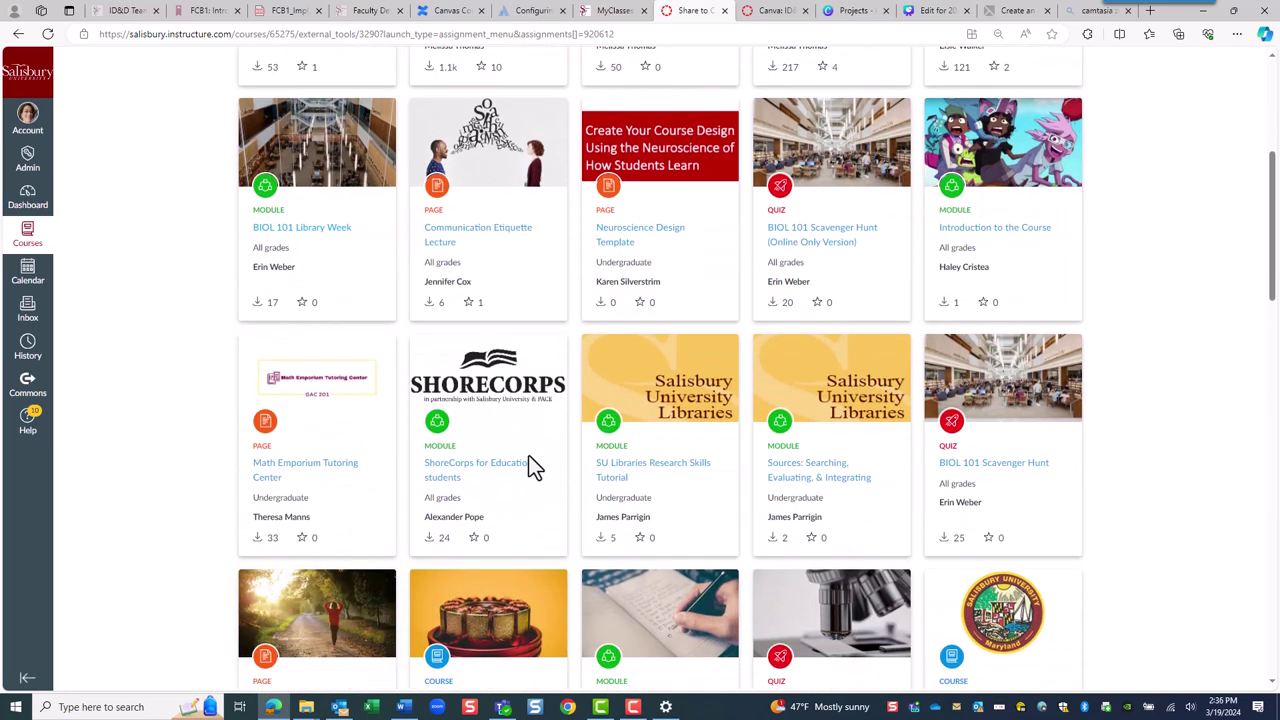
scroll(533, 467, "up", 2)
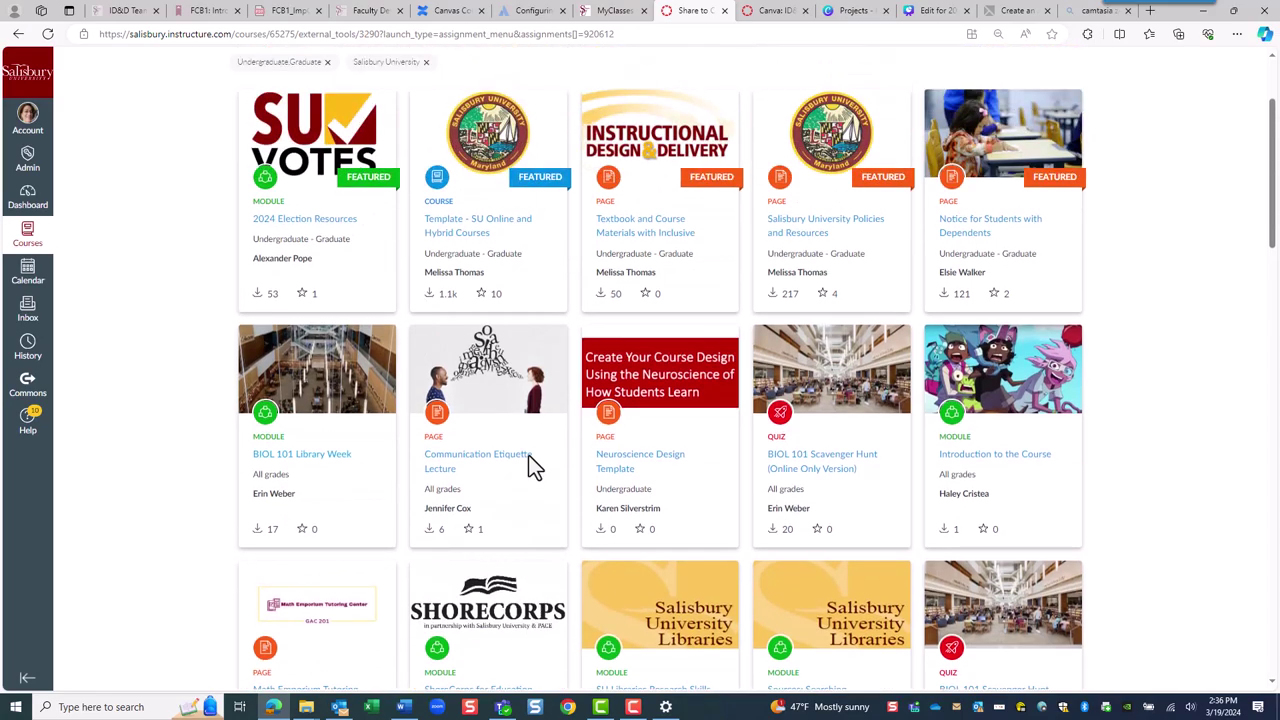
scroll(533, 467, "up", 2)
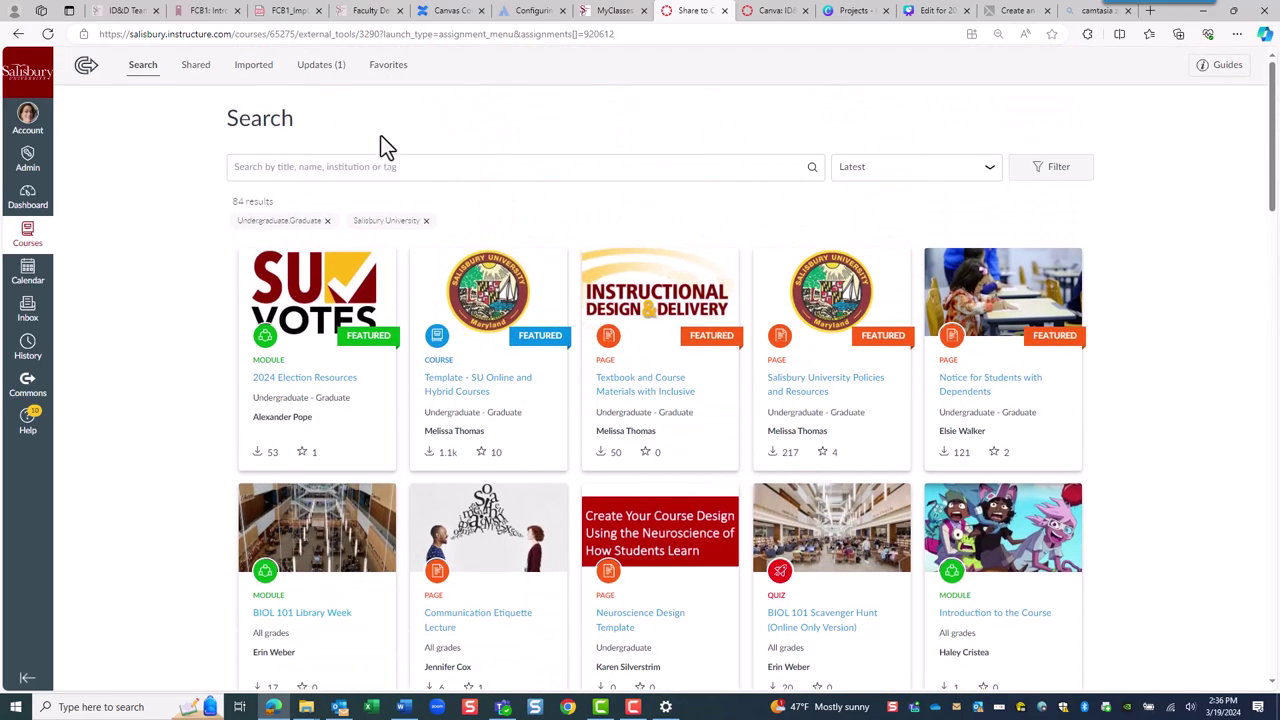